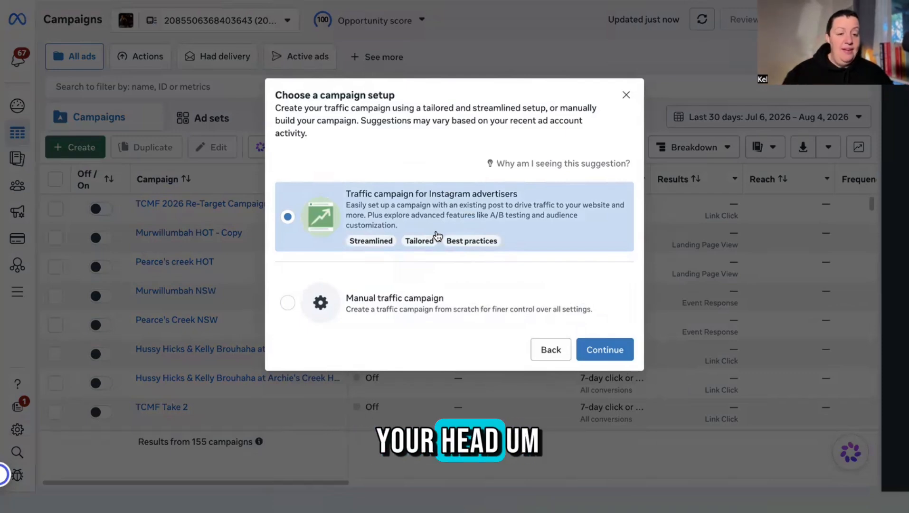
# Choose a manual traffic campaign and enter its editor, keeping the name New Traffic Campaign.
pyautogui.click(286, 299)
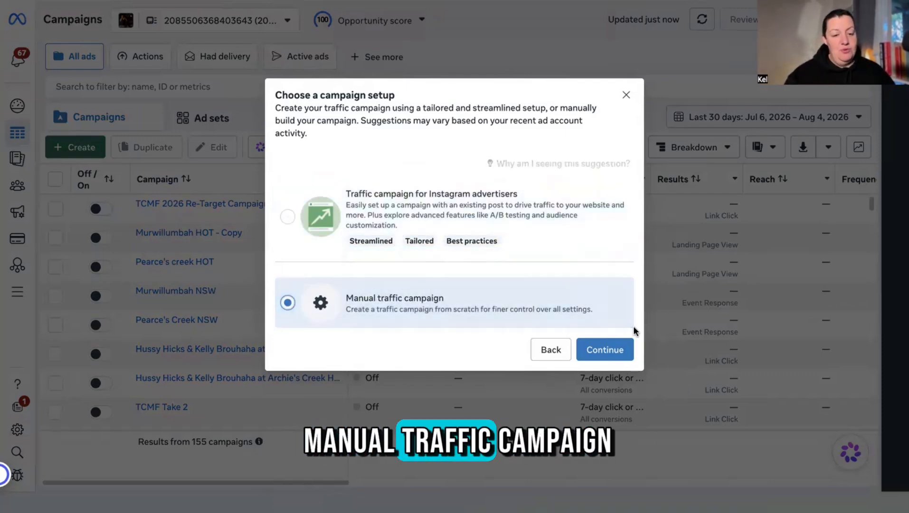
pyautogui.click(609, 352)
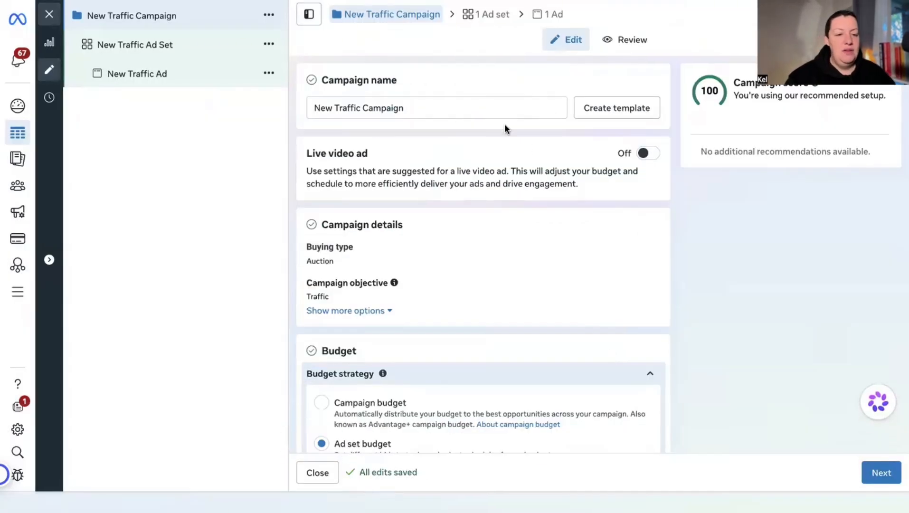
pyautogui.click(458, 106)
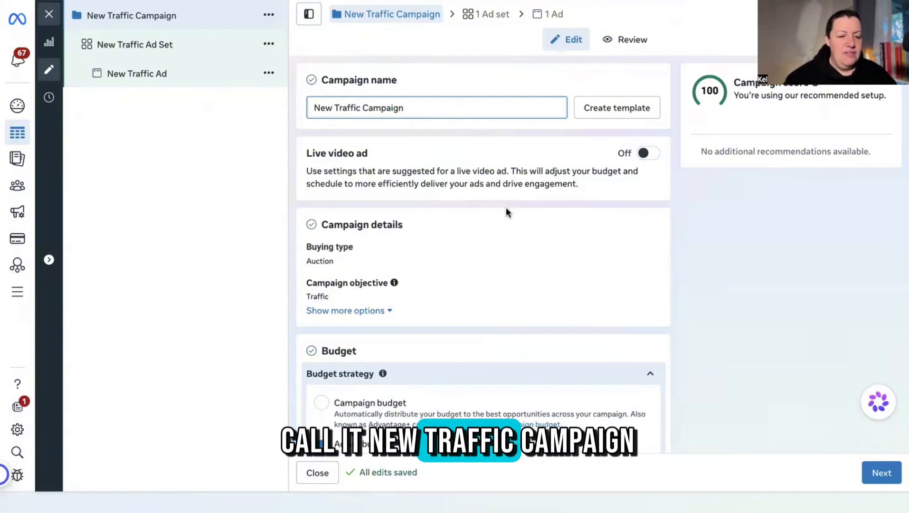
pyautogui.scroll(-2, 526, 255)
pyautogui.scroll(-5, 526, 257)
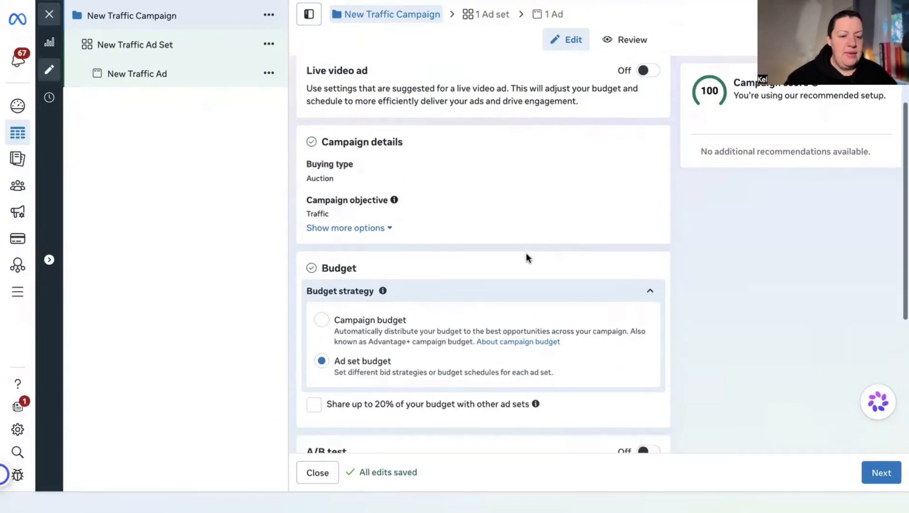
# Switch to a campaign budget set as a lifetime budget of $50.00 AUD.
pyautogui.click(321, 130)
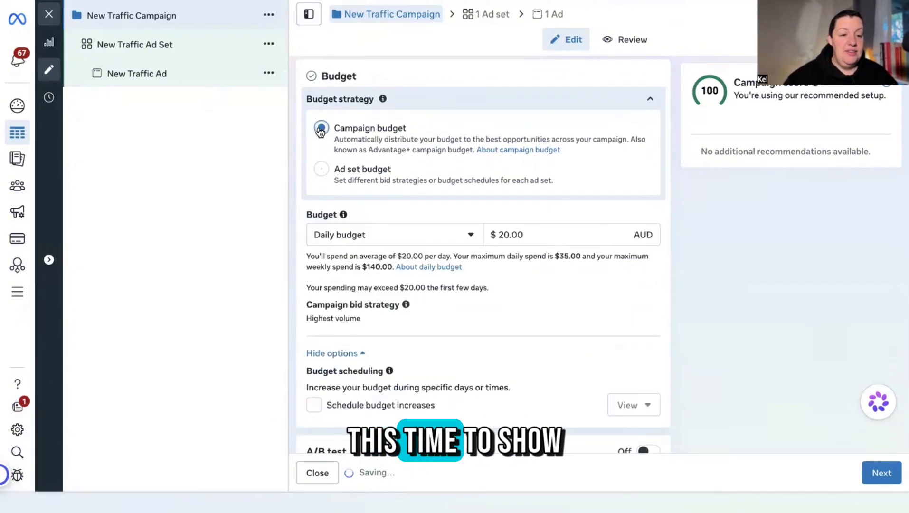
pyautogui.click(463, 234)
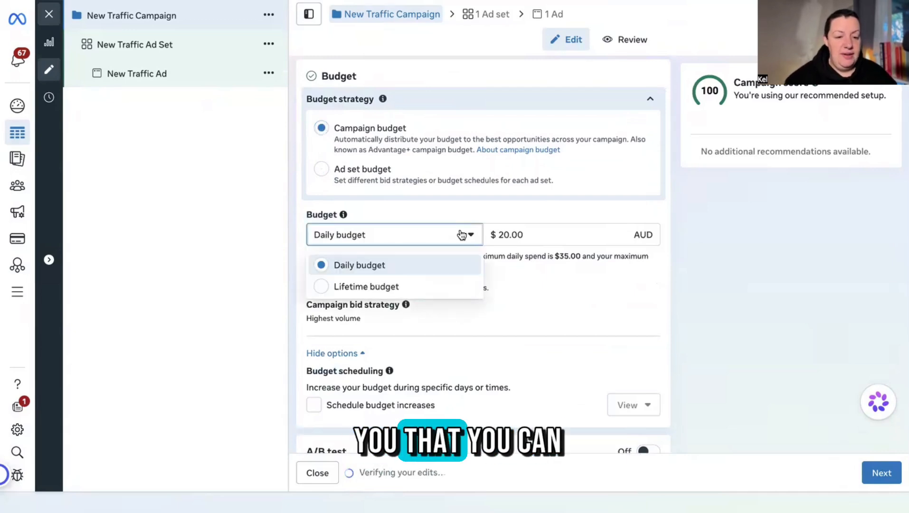
pyautogui.click(424, 285)
pyautogui.doubleClick(522, 221)
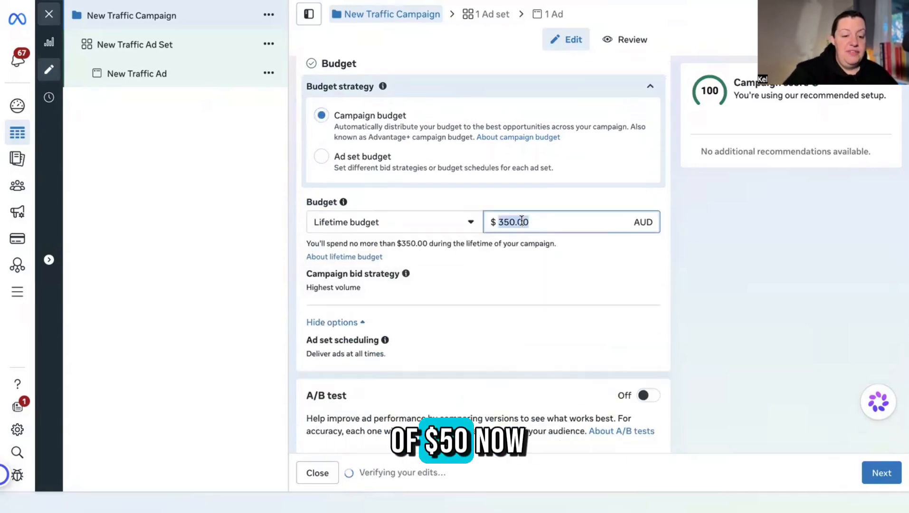
pyautogui.write('5')
pyautogui.click(568, 259)
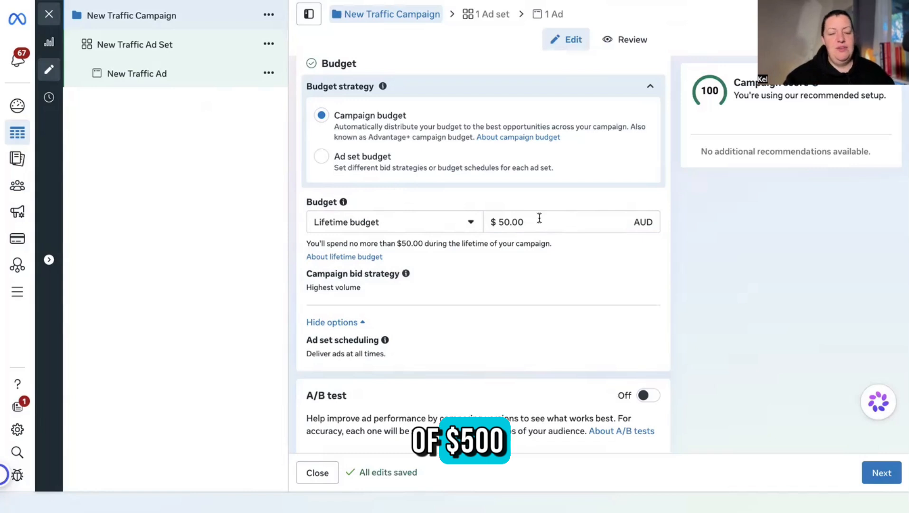
pyautogui.click(391, 229)
pyautogui.click(432, 192)
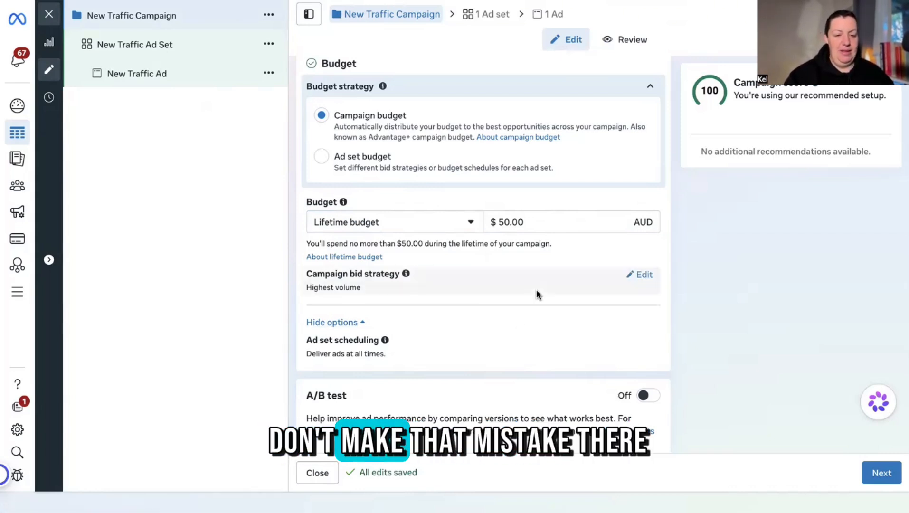
pyautogui.scroll(-4, 536, 294)
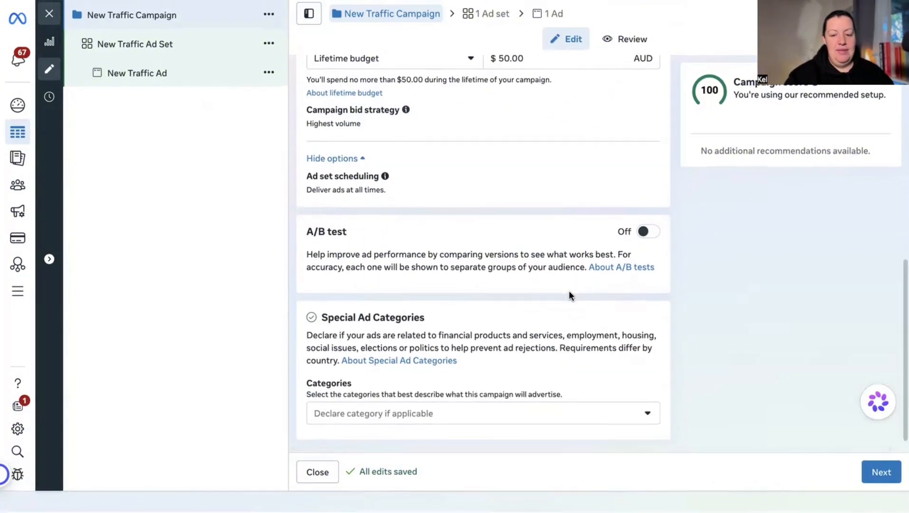
# Continue to the New Traffic Ad Set and review the Performance goal dropdown options.
pyautogui.click(880, 473)
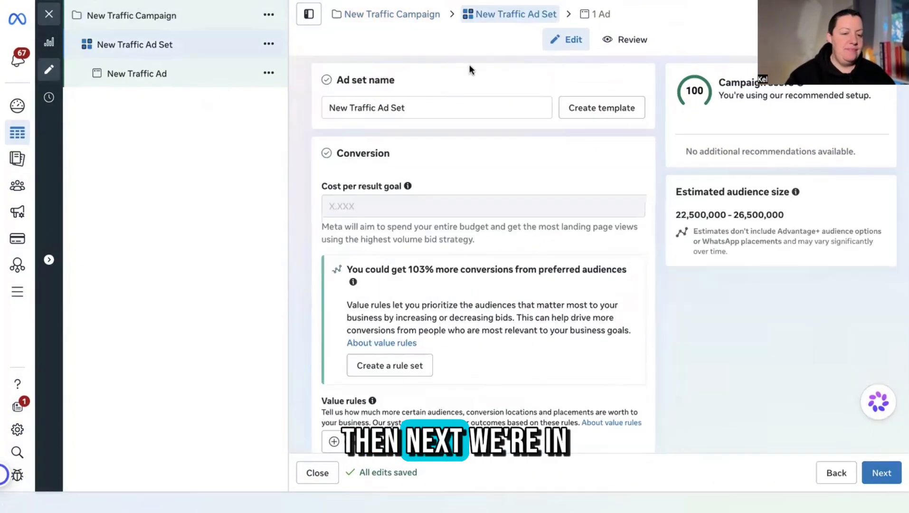
pyautogui.scroll(-3, 527, 171)
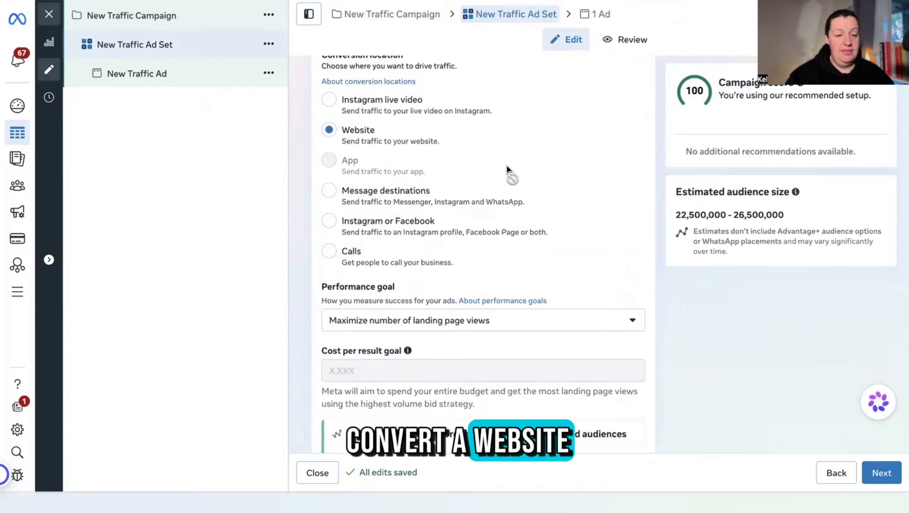
pyautogui.scroll(-4, 507, 168)
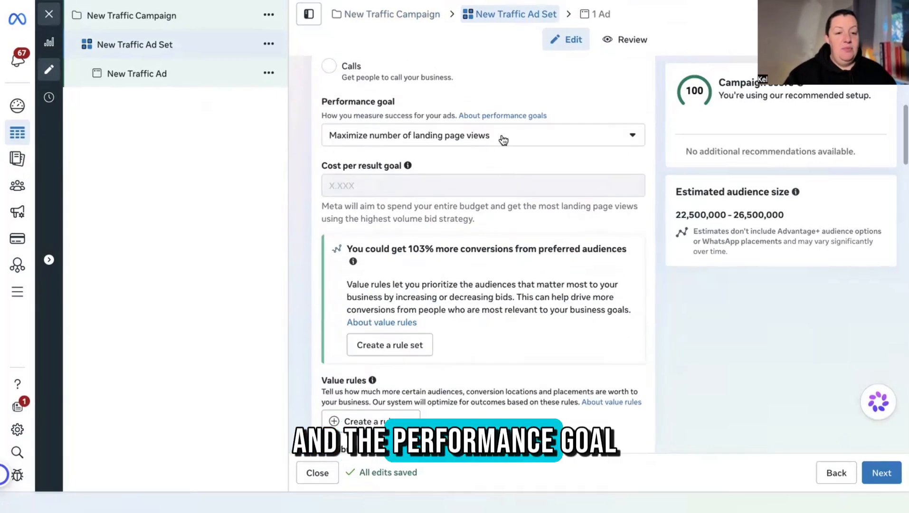
pyautogui.click(503, 137)
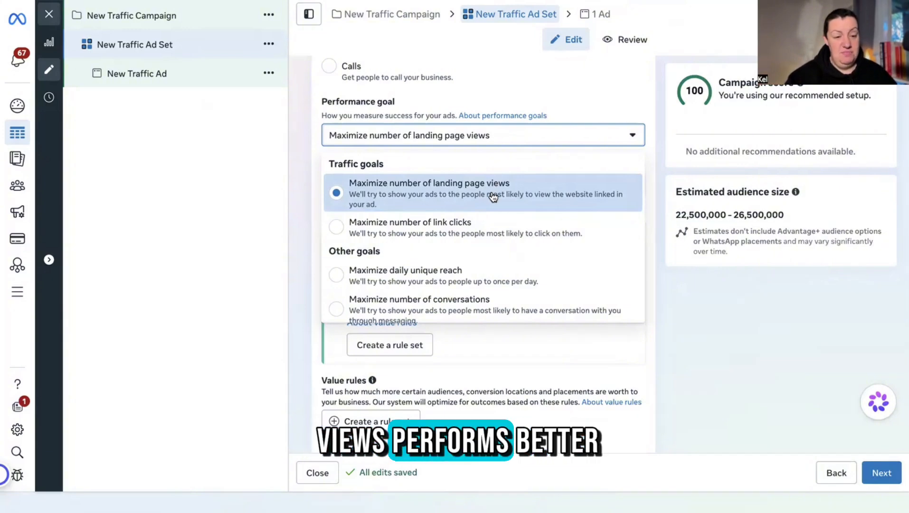
pyautogui.scroll(-1, 508, 276)
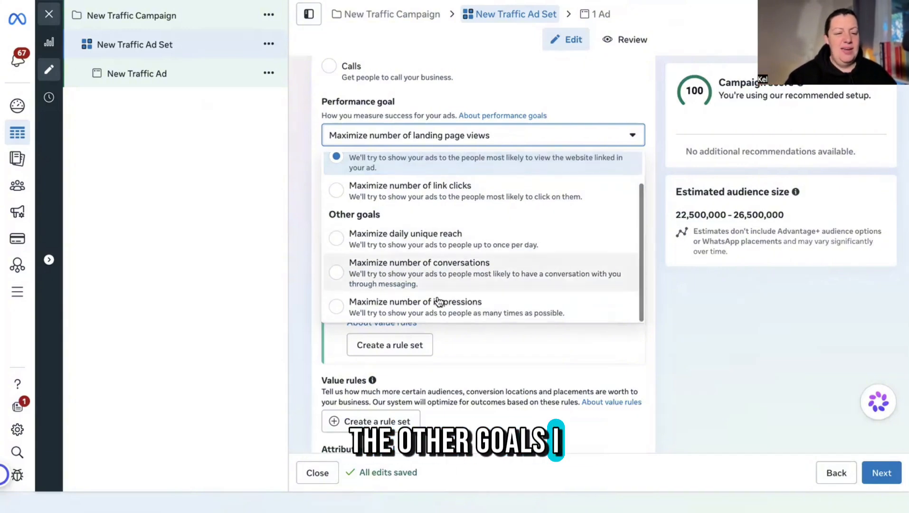
pyautogui.scroll(1, 504, 259)
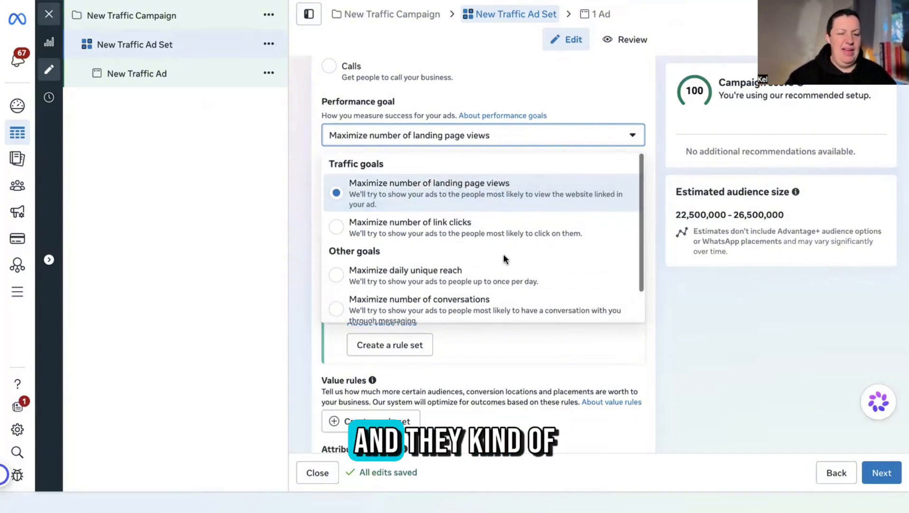
pyautogui.scroll(-1, 504, 259)
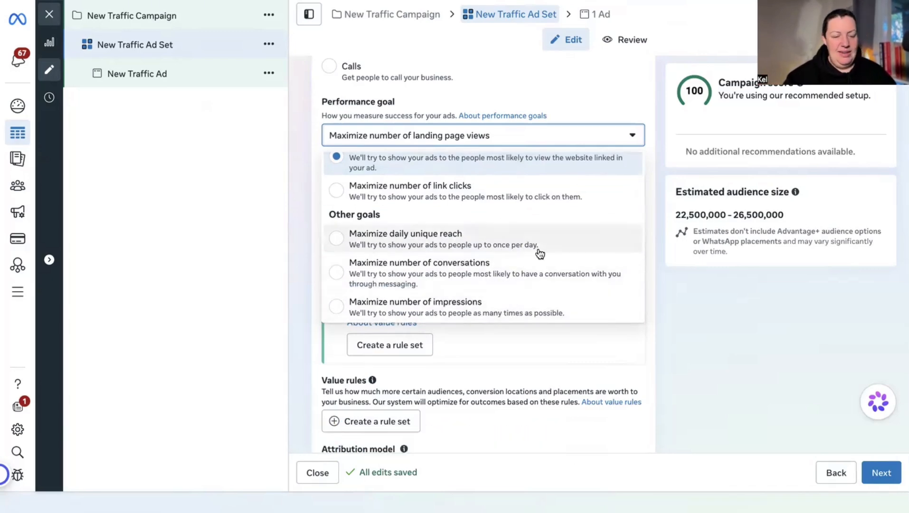
pyautogui.scroll(1, 536, 252)
# Keep Maximize number of landing page views as the goal and review the lifetime budget note.
pyautogui.click(527, 189)
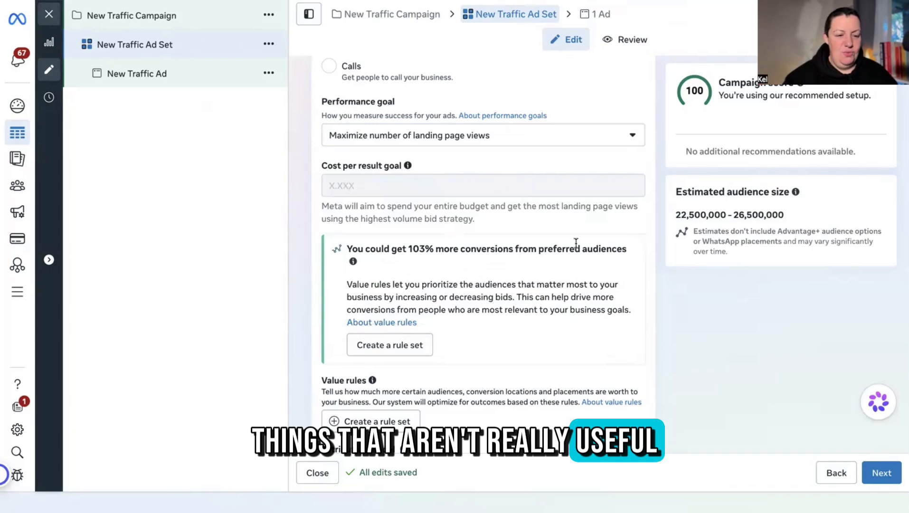
pyautogui.scroll(-3, 576, 243)
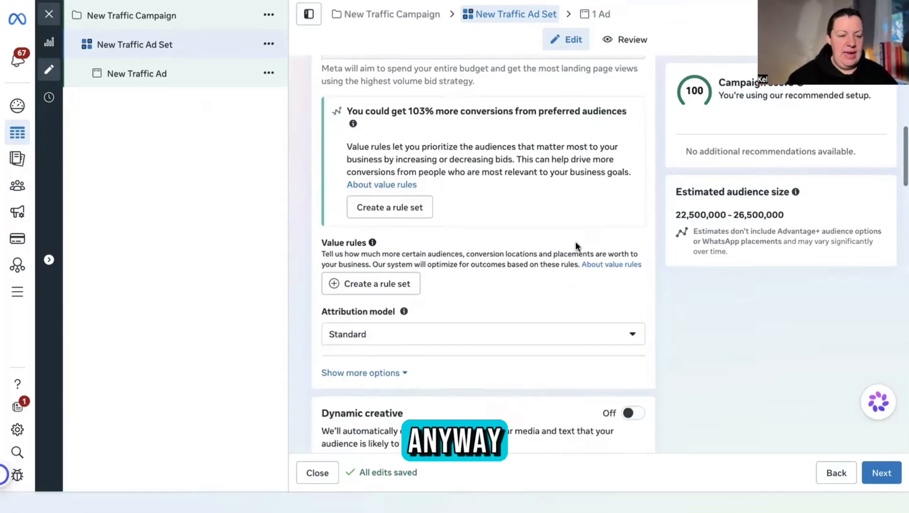
pyautogui.scroll(-3, 575, 242)
pyautogui.scroll(-4, 576, 244)
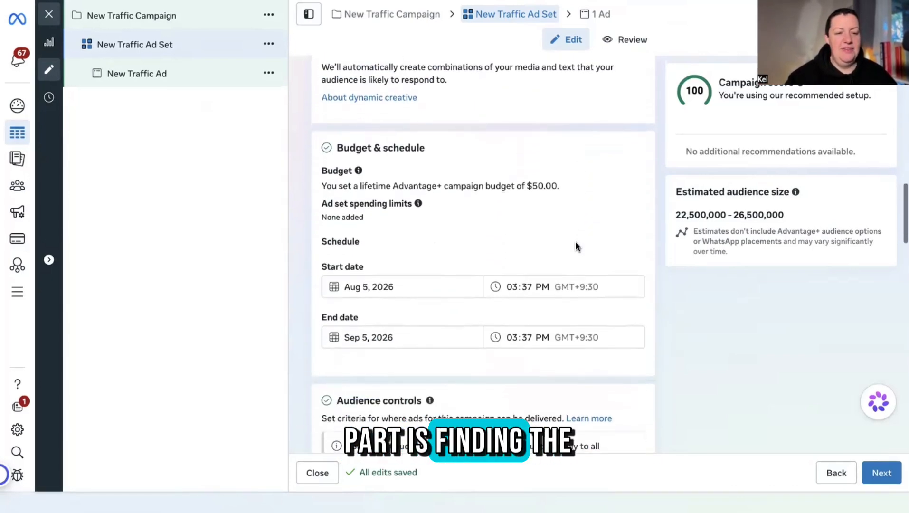
pyautogui.scroll(-1, 575, 241)
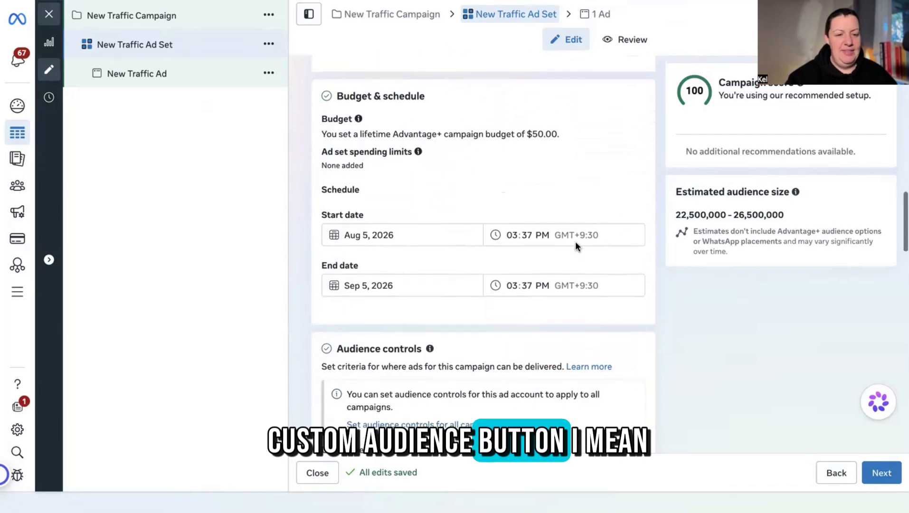
pyautogui.scroll(-3, 535, 188)
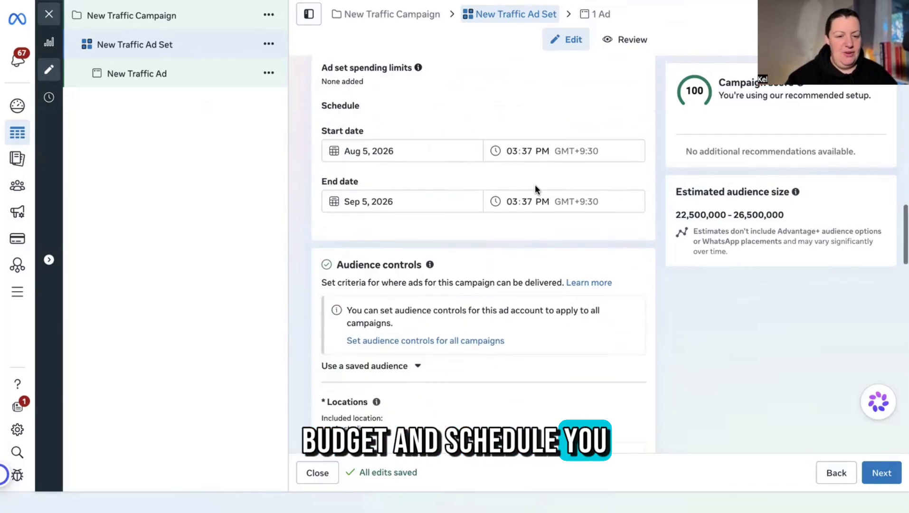
pyautogui.scroll(5, 535, 188)
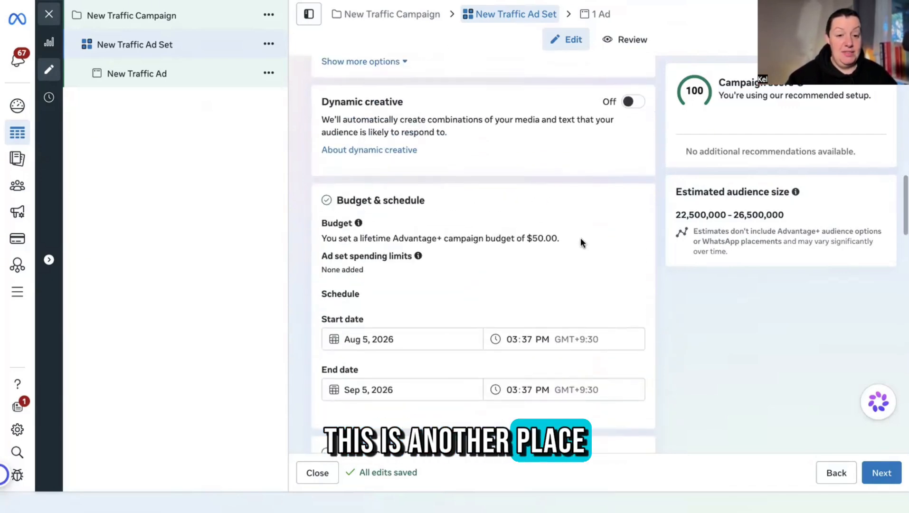
pyautogui.moveTo(581, 239); pyautogui.dragTo(307, 243)
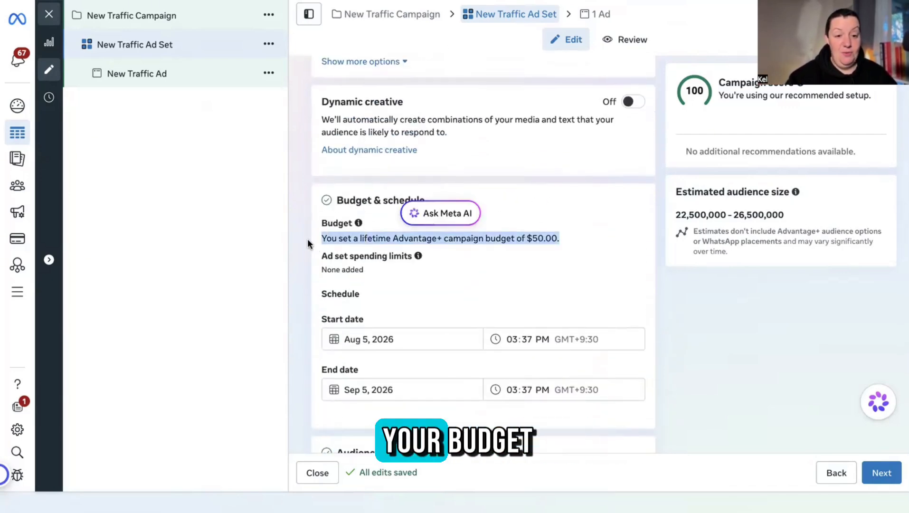
pyautogui.click(579, 238)
# Scroll to Audience controls and highlight the 'Exclude these custom audiences' heading.
pyautogui.scroll(-4, 579, 241)
pyautogui.scroll(-3, 579, 238)
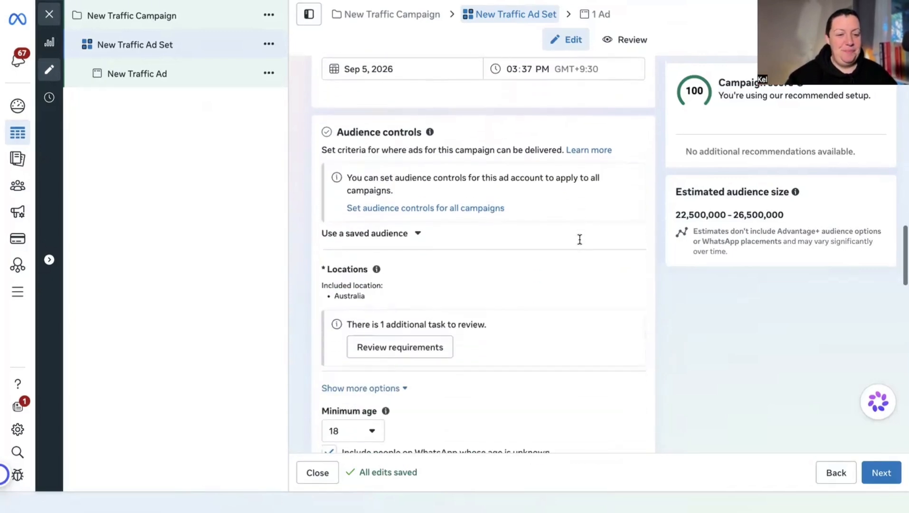
pyautogui.scroll(-1, 548, 308)
pyautogui.scroll(-5, 548, 309)
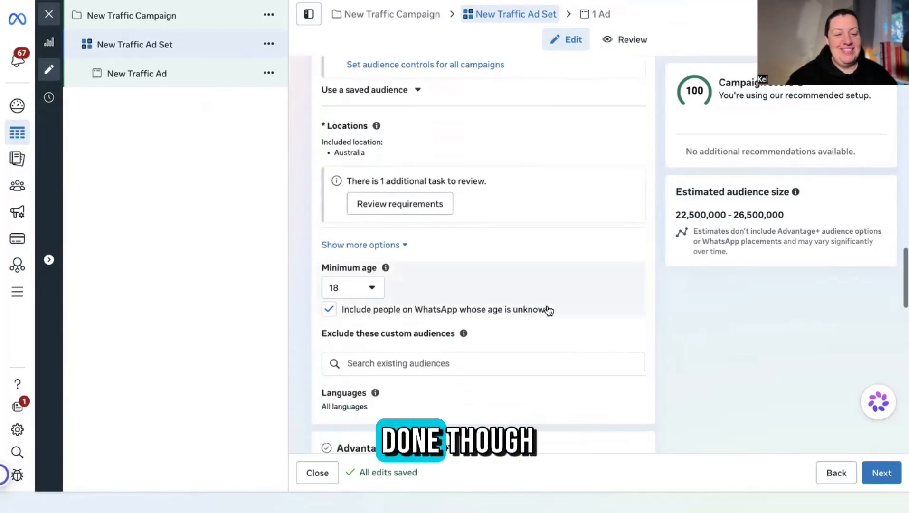
pyautogui.moveTo(486, 205); pyautogui.dragTo(312, 203)
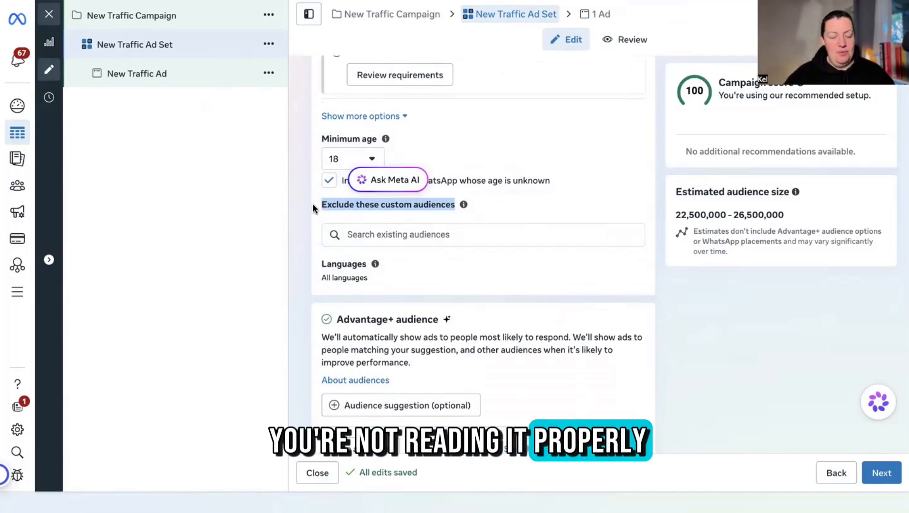
pyautogui.click(369, 234)
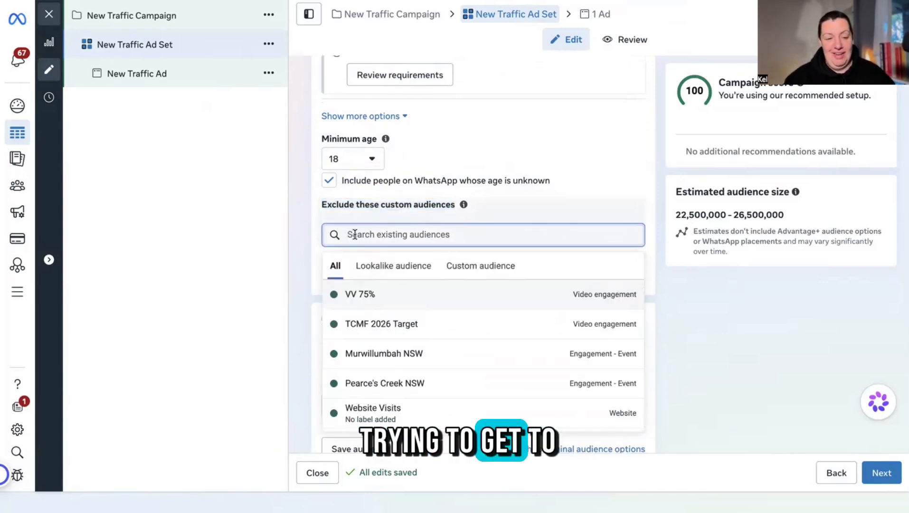
pyautogui.click(299, 211)
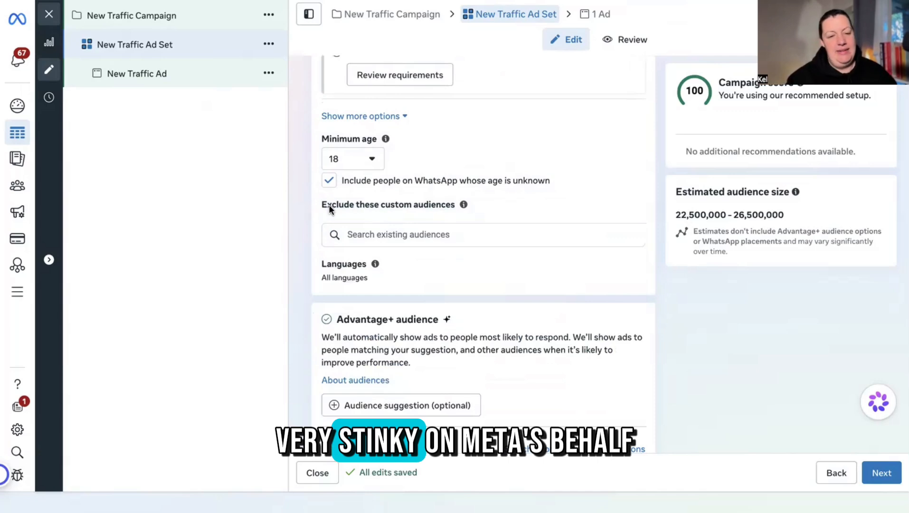
pyautogui.scroll(5, 589, 198)
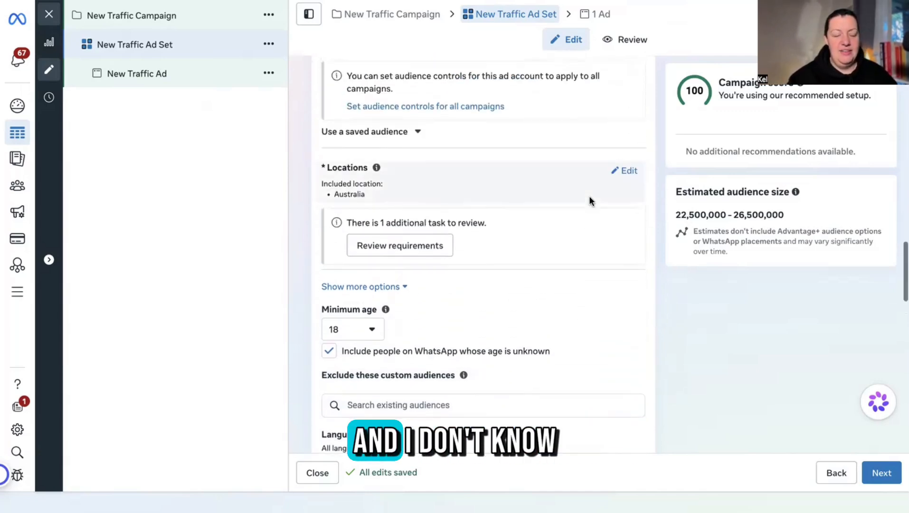
pyautogui.scroll(-5, 589, 201)
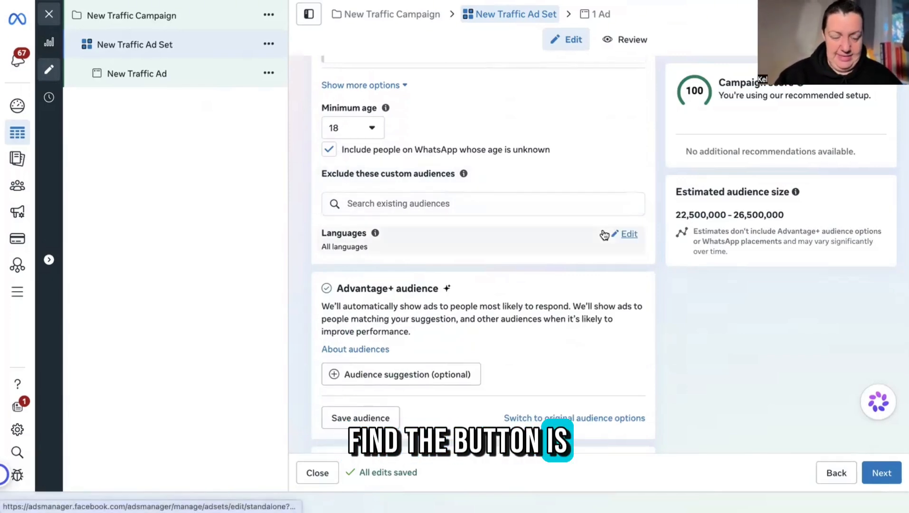
pyautogui.scroll(3, 603, 233)
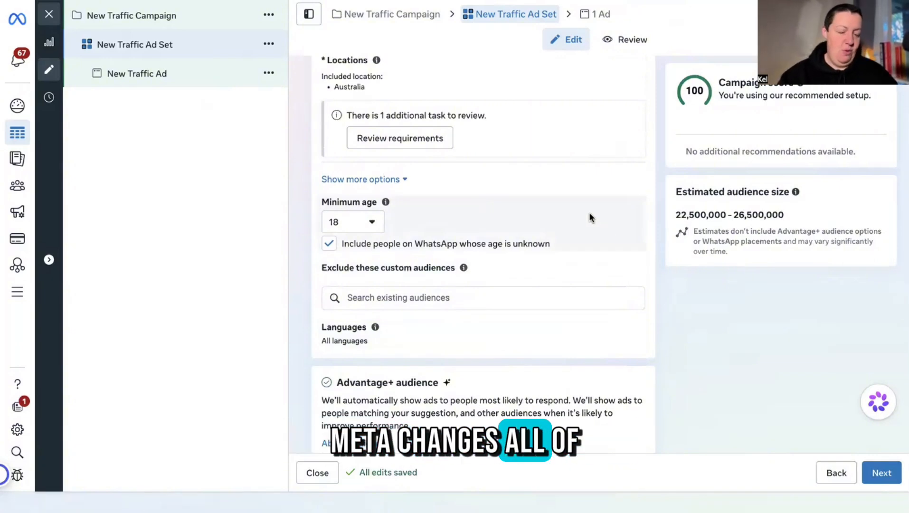
pyautogui.scroll(-3, 618, 335)
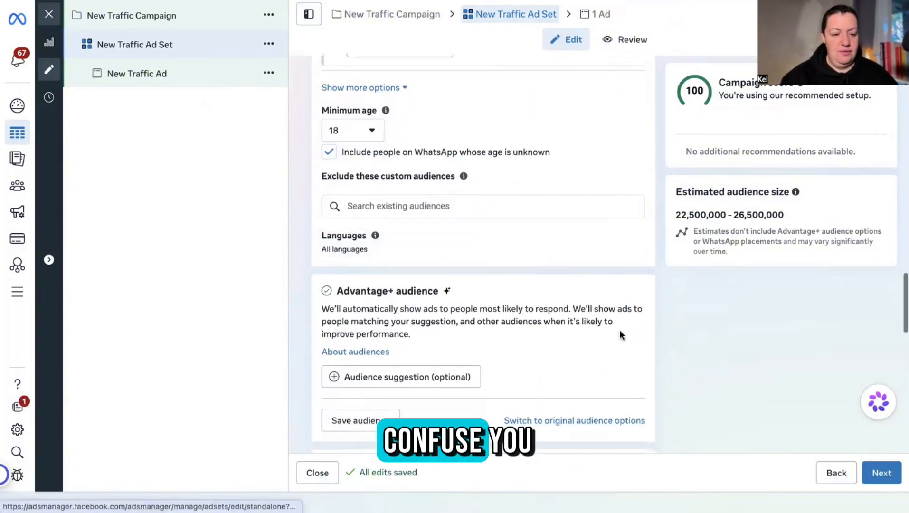
pyautogui.scroll(-6, 620, 332)
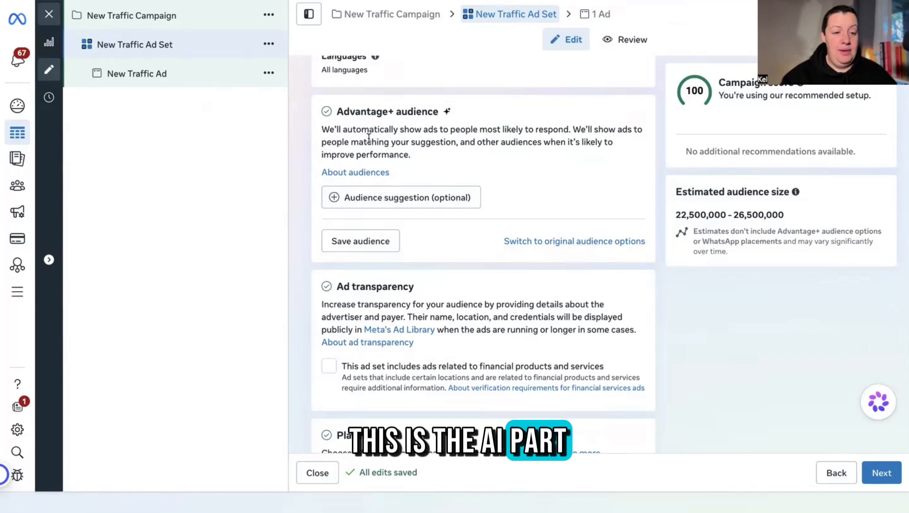
# Switch to the original audience options, choosing 'Further limit the reach of your ads'.
pyautogui.click(588, 245)
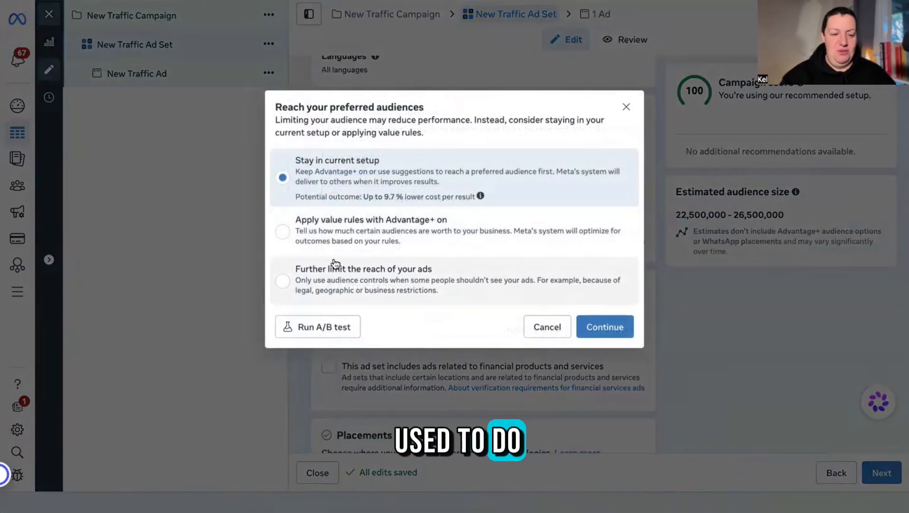
pyautogui.click(283, 282)
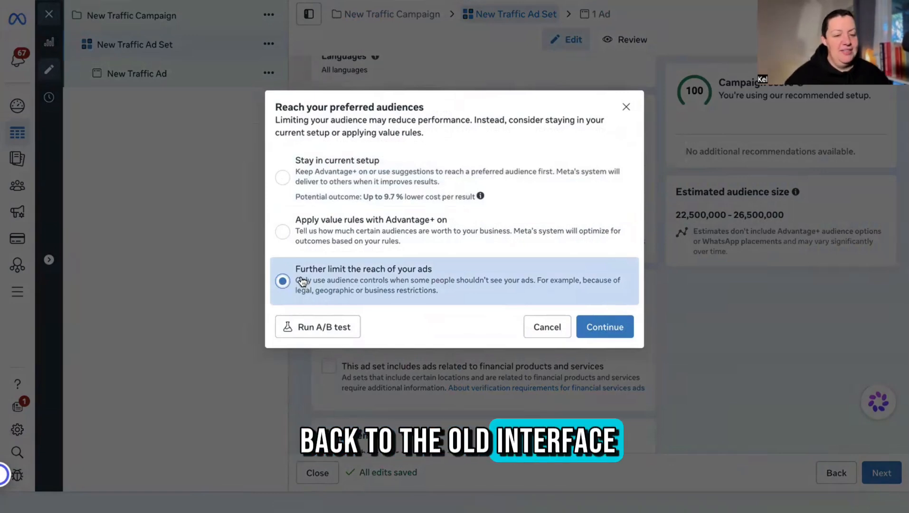
pyautogui.click(604, 333)
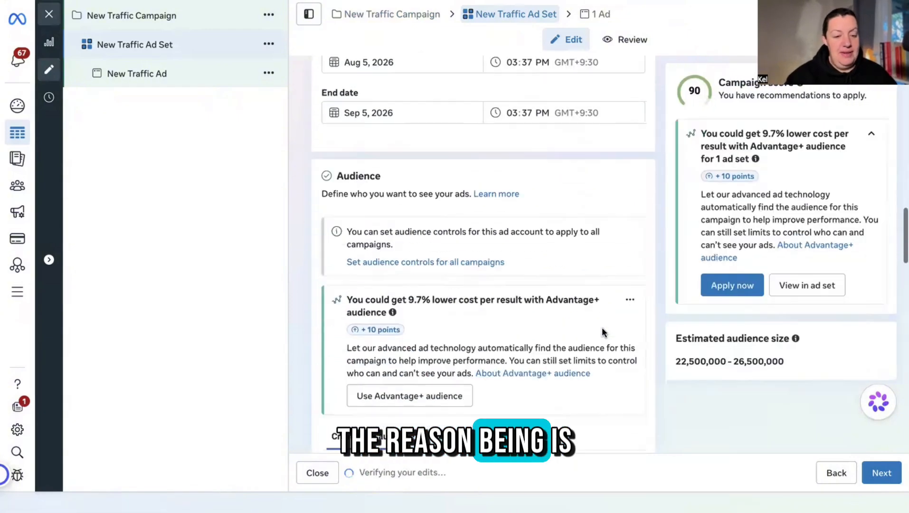
# Add VV 75% from the existing custom audiences list and browse the remaining audiences.
pyautogui.scroll(-5, 602, 333)
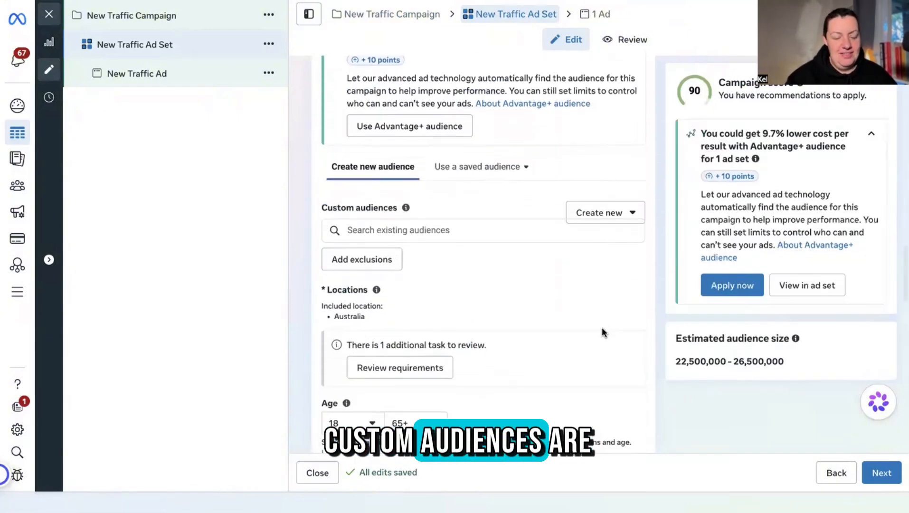
pyautogui.click(461, 233)
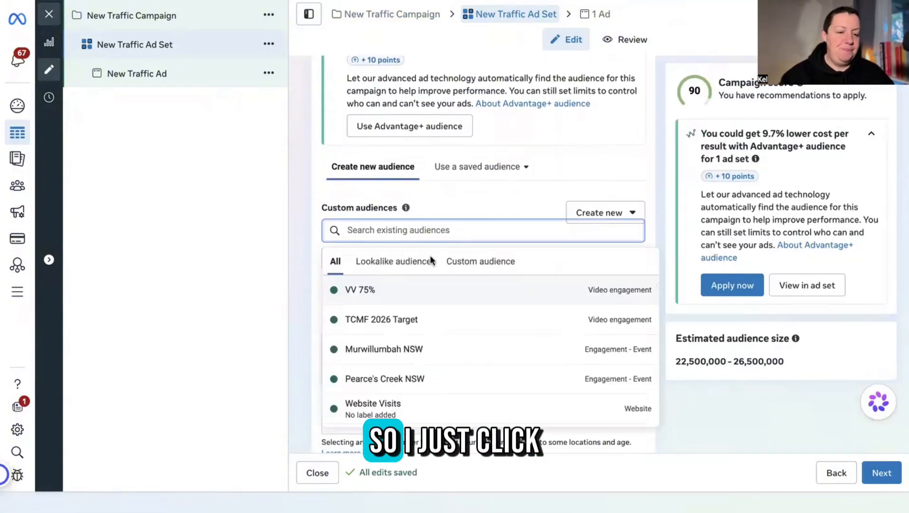
pyautogui.click(423, 295)
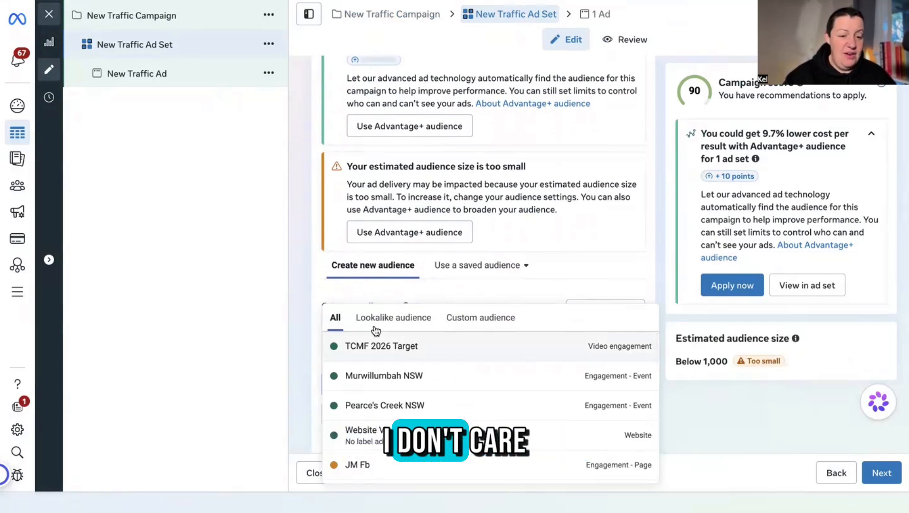
pyautogui.scroll(-2, 418, 346)
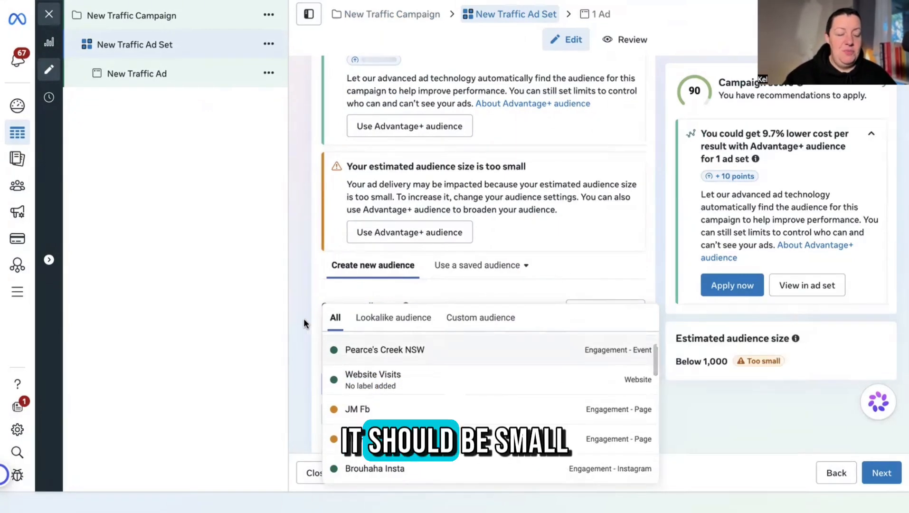
pyautogui.scroll(-2, 304, 323)
pyautogui.scroll(-1, 535, 378)
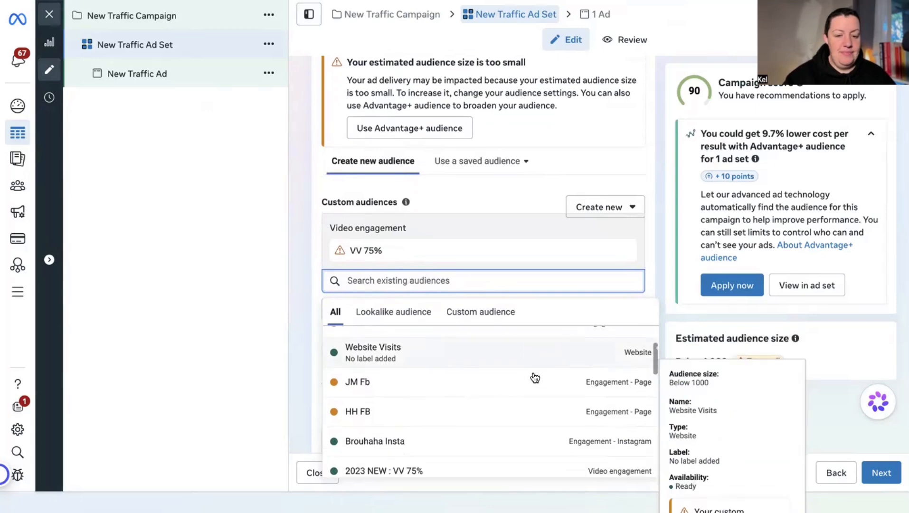
pyautogui.scroll(-1, 536, 378)
pyautogui.scroll(-3, 302, 320)
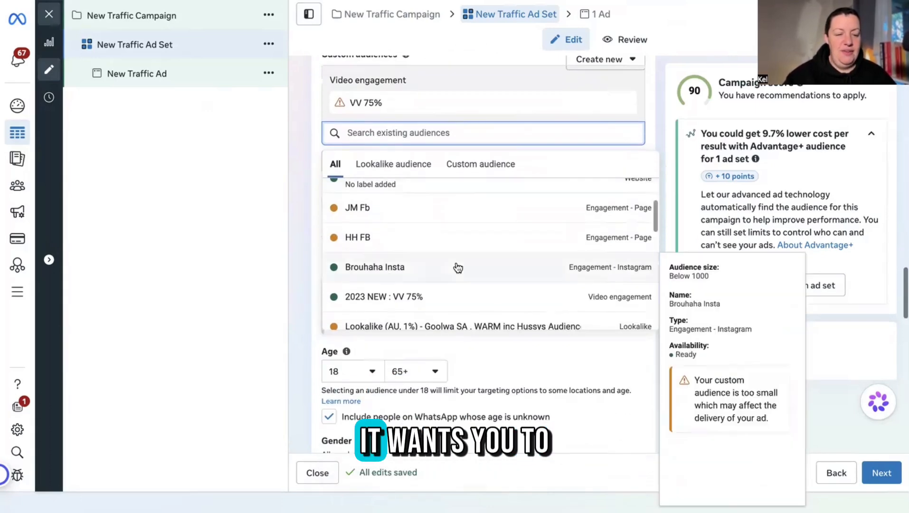
pyautogui.scroll(2, 458, 267)
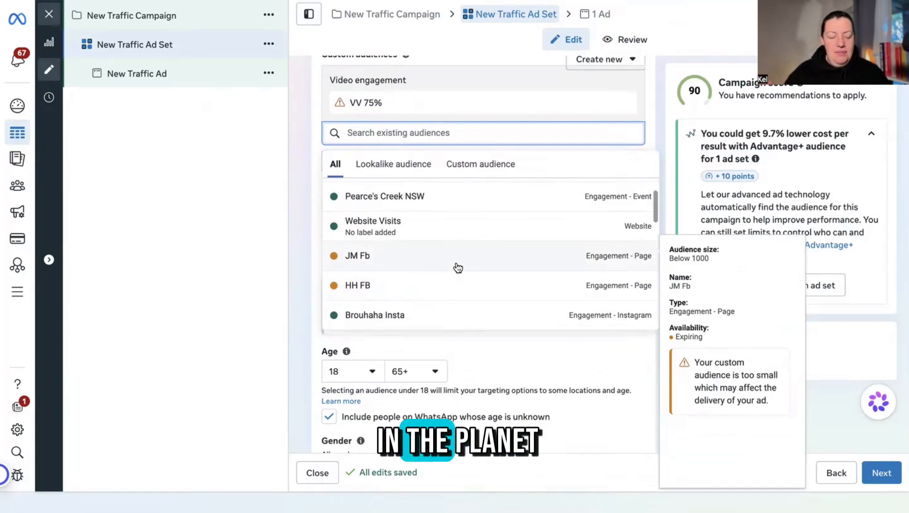
pyautogui.scroll(2, 458, 267)
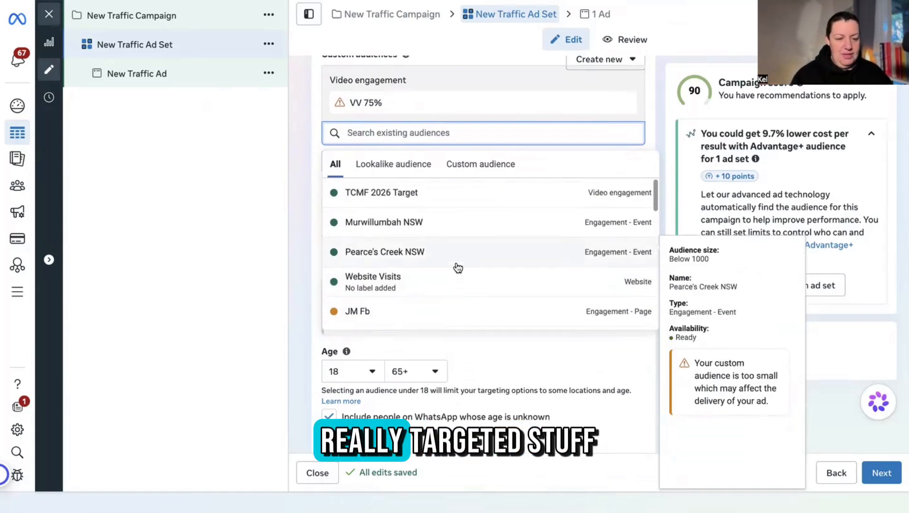
pyautogui.scroll(-5, 456, 266)
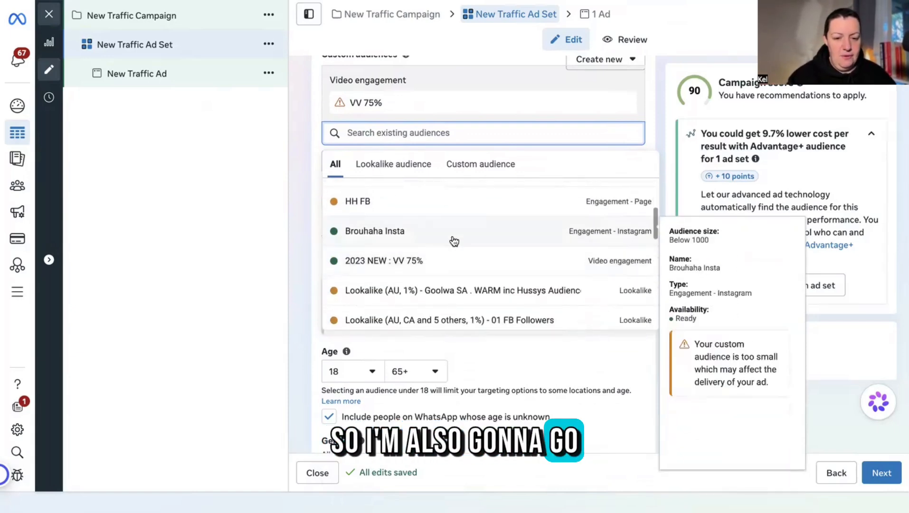
# Add the Brouhaha Insta, 04 FB Engaged With Page and 01 FB Followers audiences.
pyautogui.click(452, 238)
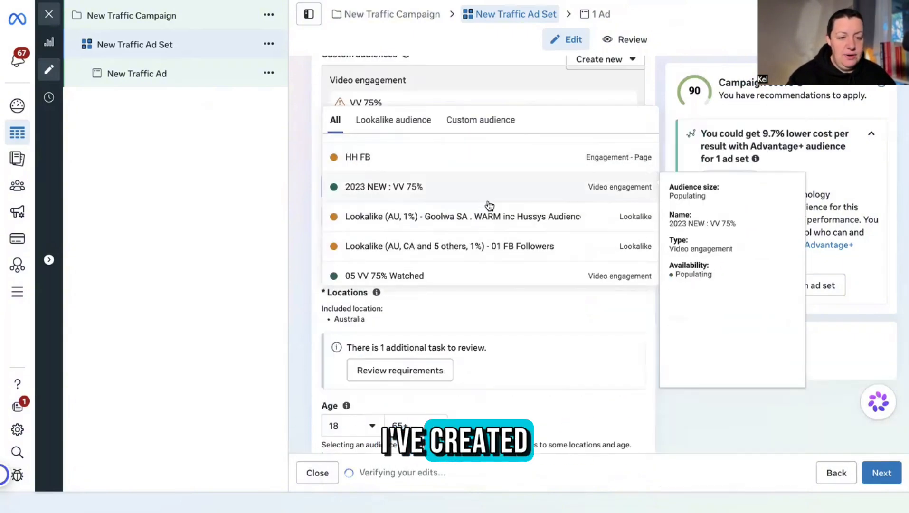
pyautogui.scroll(-4, 506, 256)
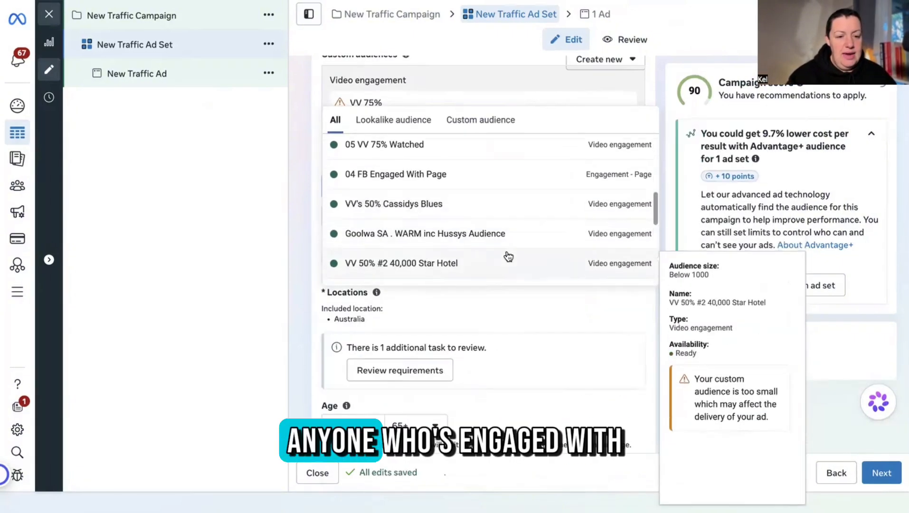
pyautogui.click(500, 182)
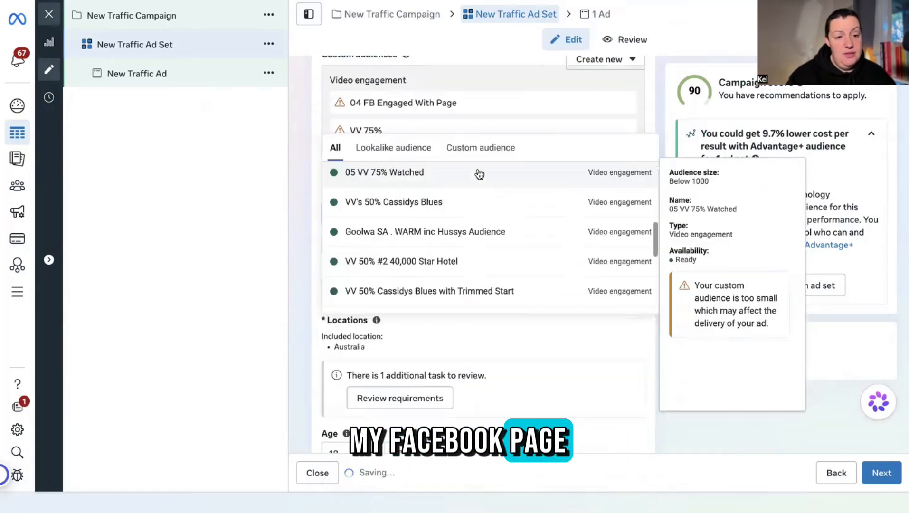
pyautogui.scroll(-6, 500, 255)
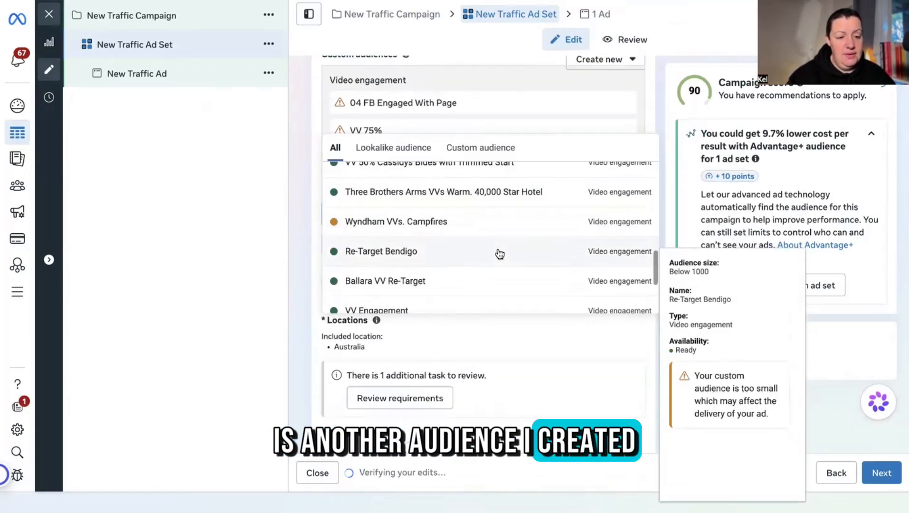
pyautogui.scroll(-1, 500, 254)
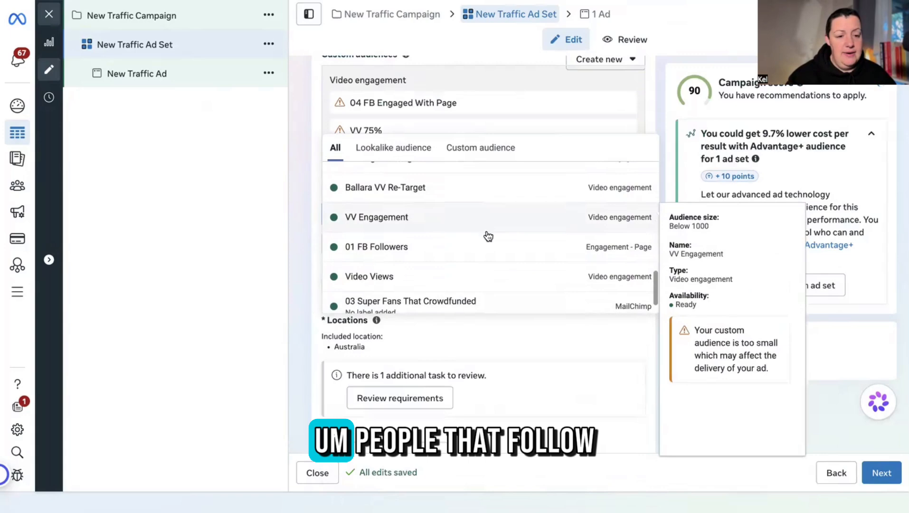
pyautogui.click(492, 250)
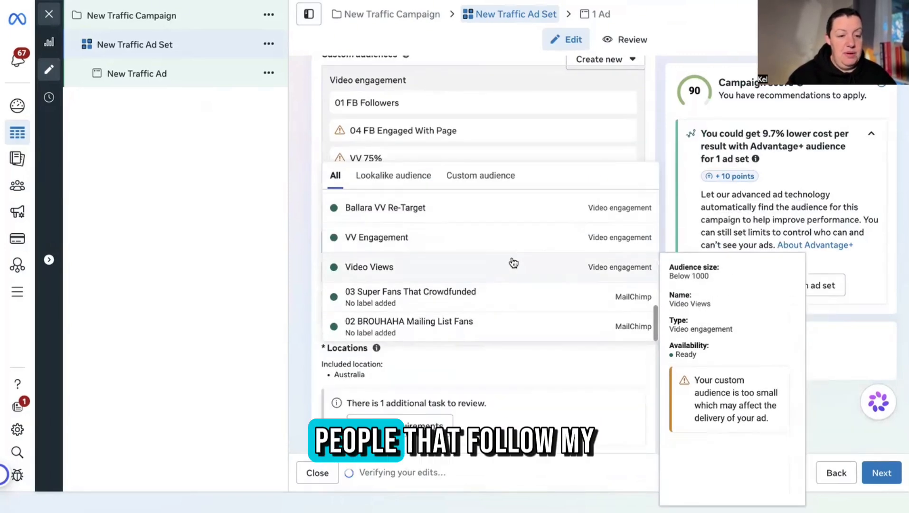
pyautogui.scroll(5, 514, 261)
pyautogui.scroll(4, 514, 261)
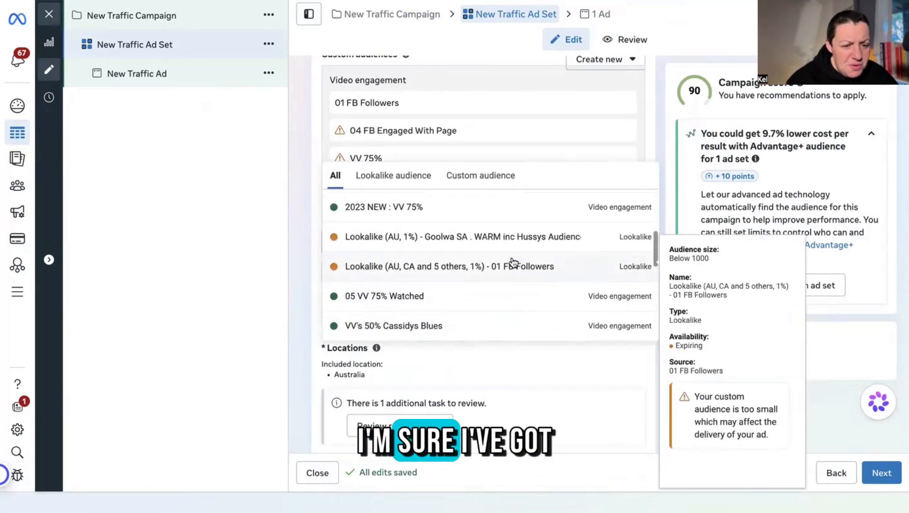
pyautogui.scroll(-8, 513, 262)
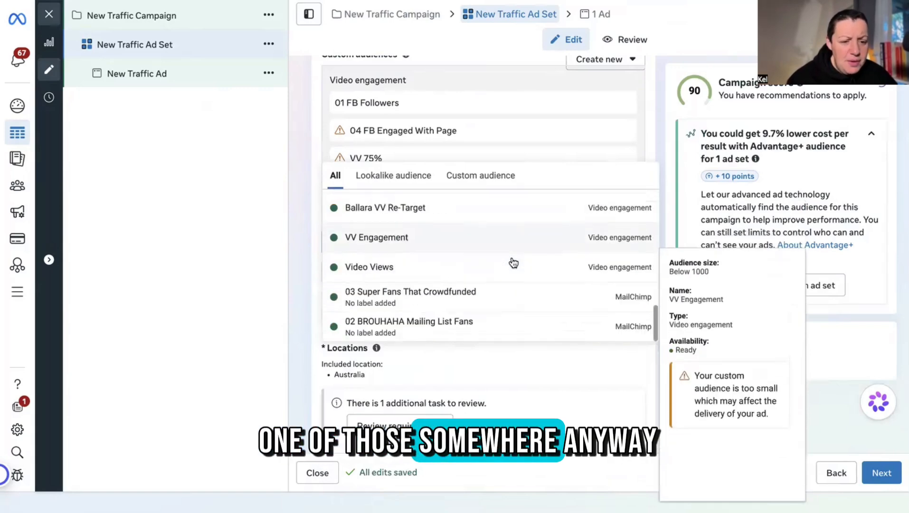
# Add 02 BROUHAHA Mailing List Fans, 03 Super Fans That Crowdfunded, Video Views, VV Engagement and VV 50% Cassidys Blues.
pyautogui.click(459, 328)
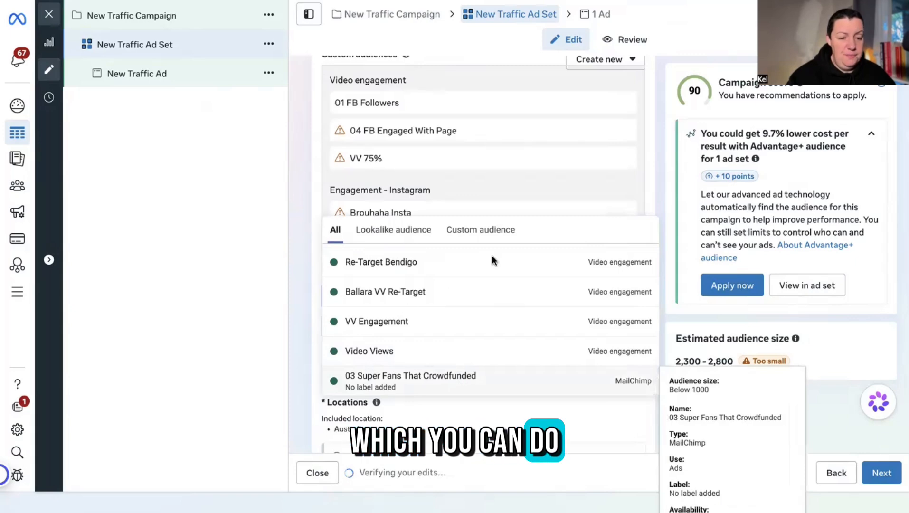
pyautogui.click(492, 380)
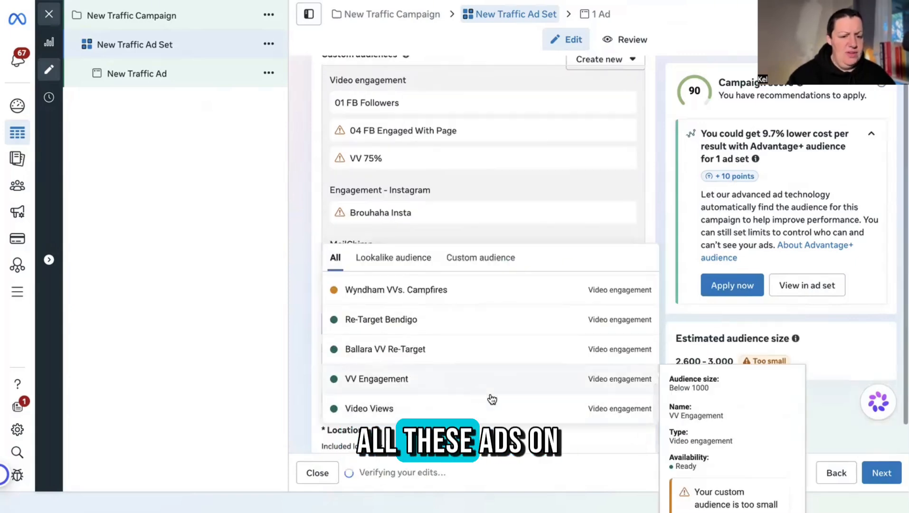
pyautogui.click(520, 409)
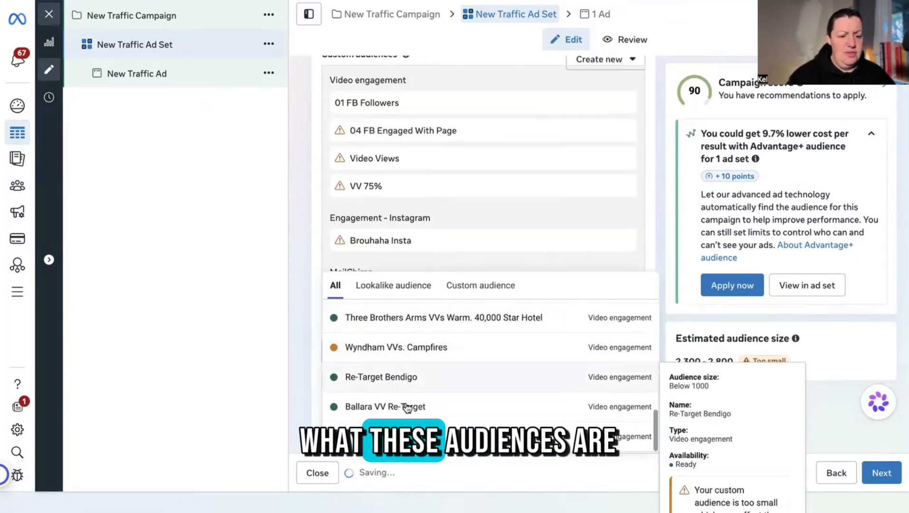
pyautogui.click(462, 437)
pyautogui.click(449, 287)
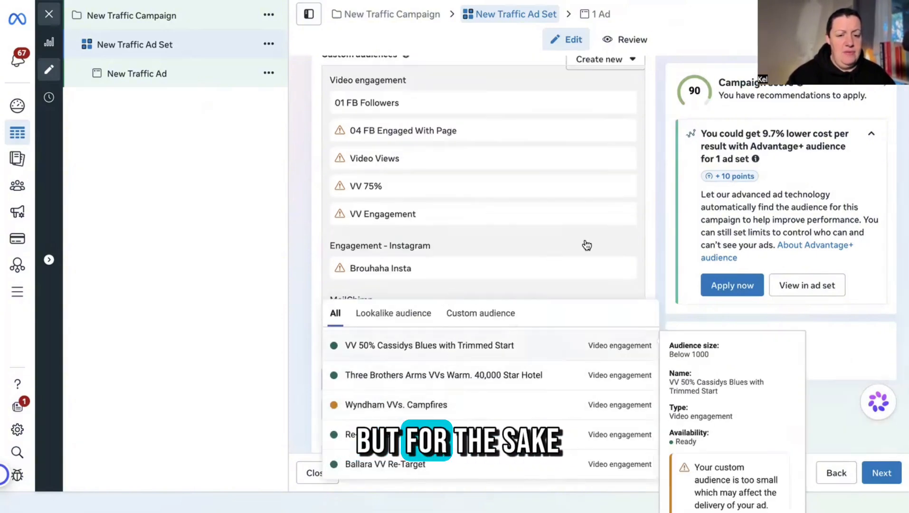
pyautogui.click(546, 346)
# Add VV's 50% Cassidys Blues, 05 VV 75% Watched, 2023 NEW : VV 75% and Website Visits audiences.
pyautogui.scroll(-2, 300, 235)
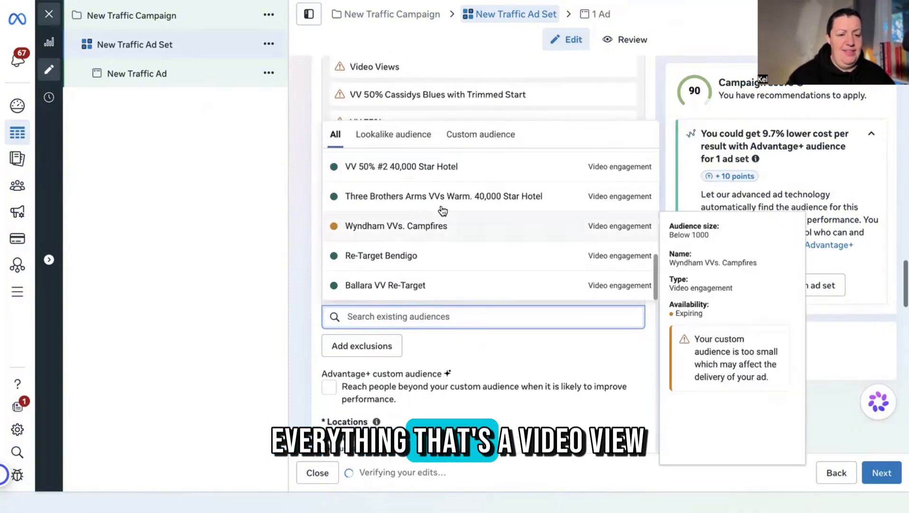
pyautogui.click(454, 168)
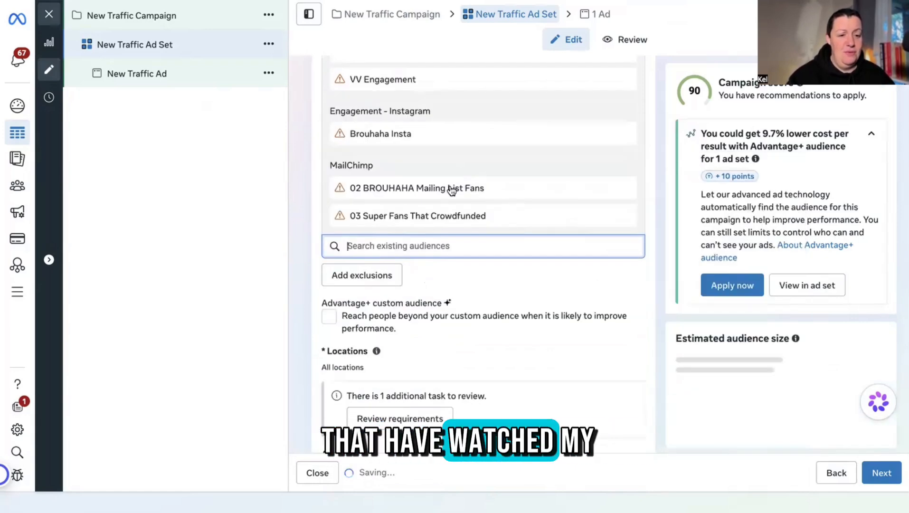
pyautogui.scroll(3, 508, 185)
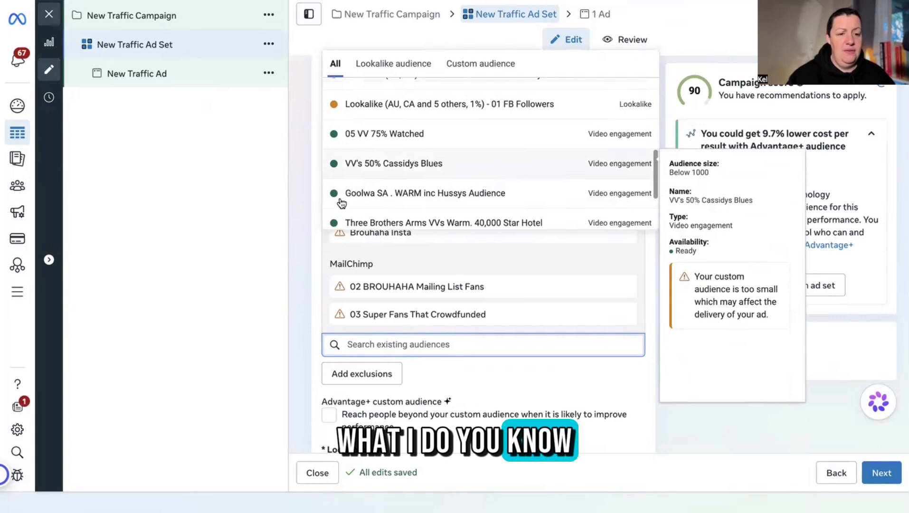
pyautogui.click(342, 166)
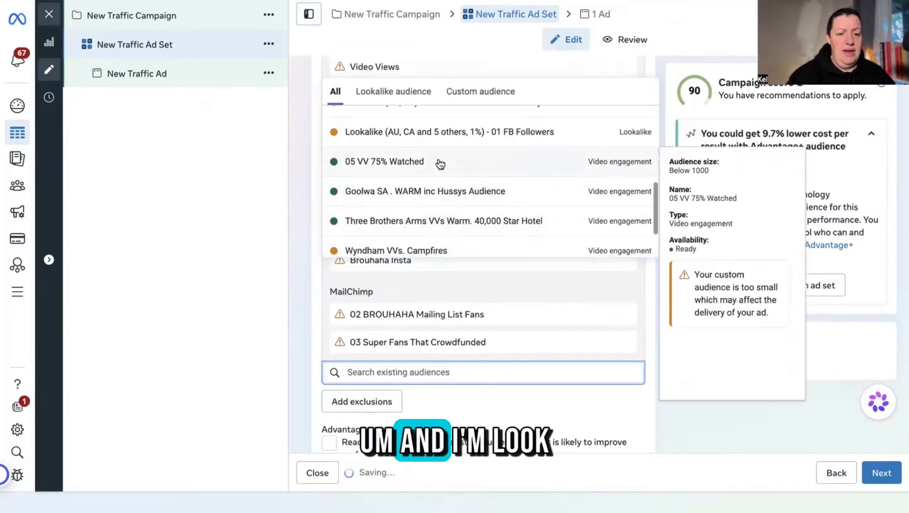
pyautogui.click(440, 162)
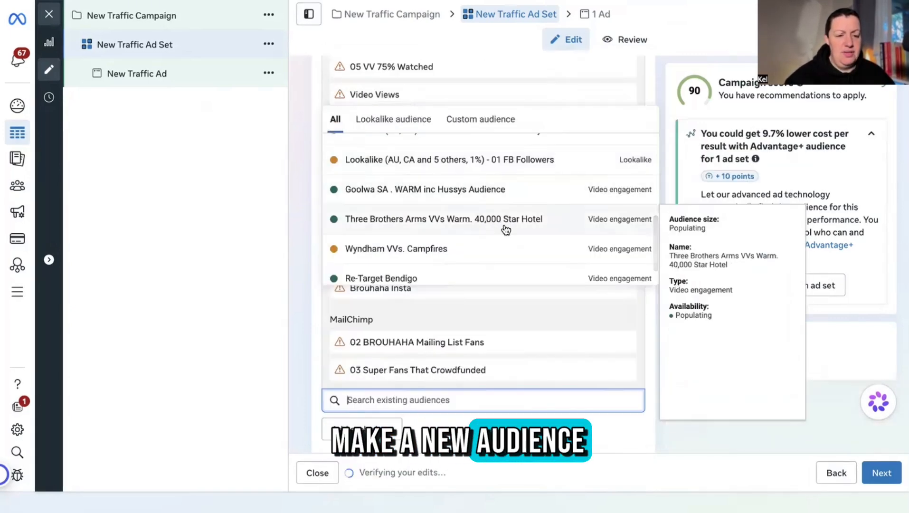
pyautogui.scroll(3, 505, 230)
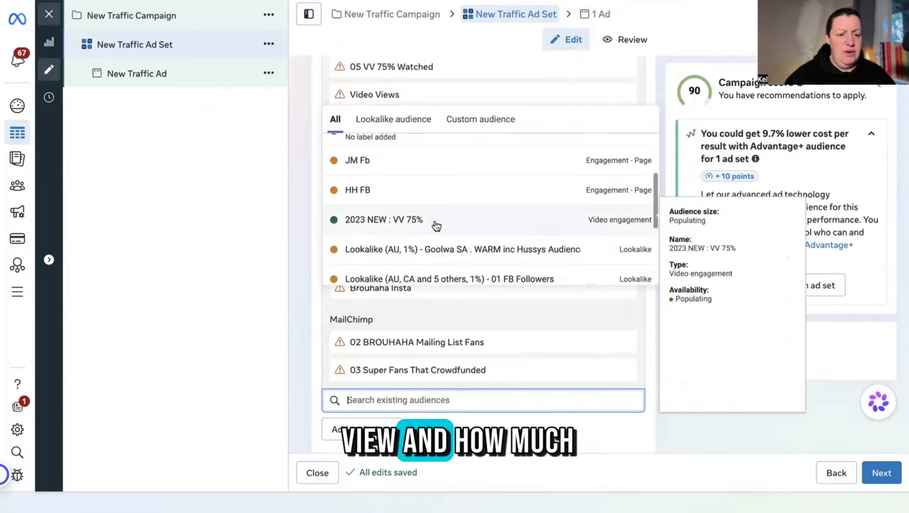
pyautogui.click(431, 220)
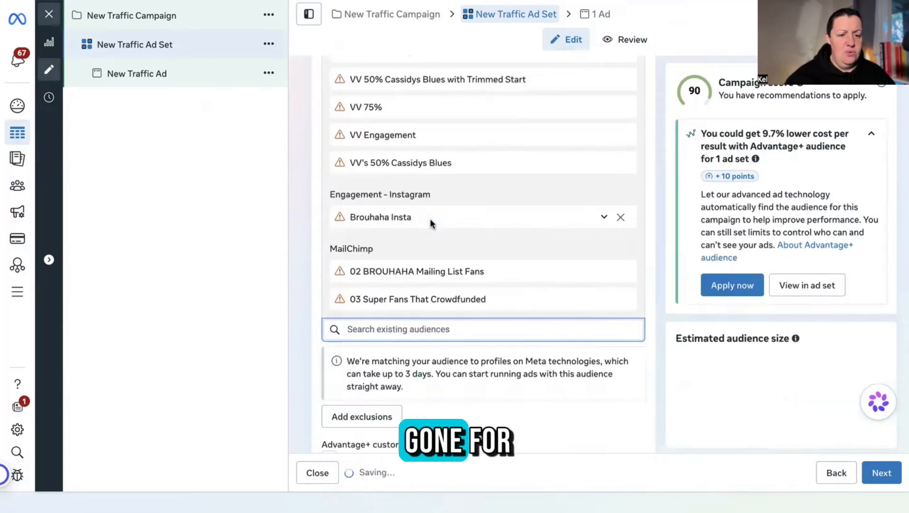
pyautogui.scroll(1, 464, 226)
pyautogui.scroll(2, 464, 226)
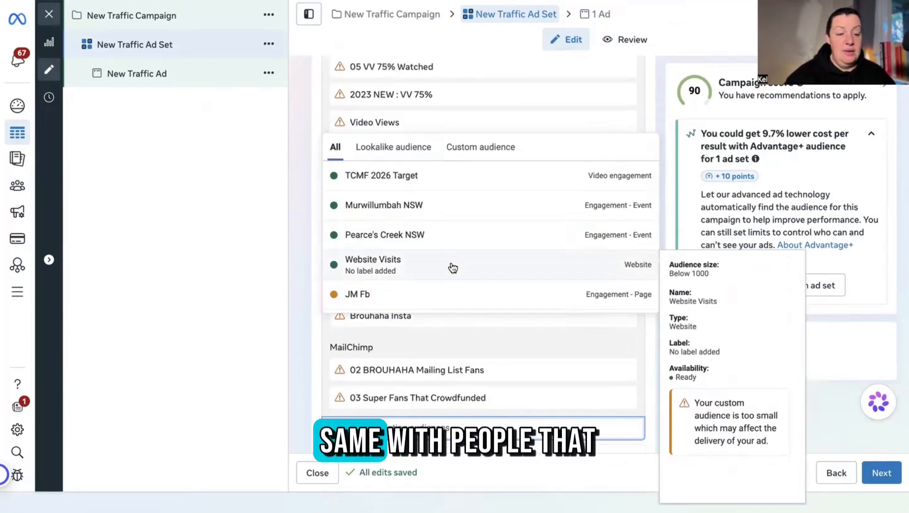
pyautogui.click(450, 265)
pyautogui.click(303, 246)
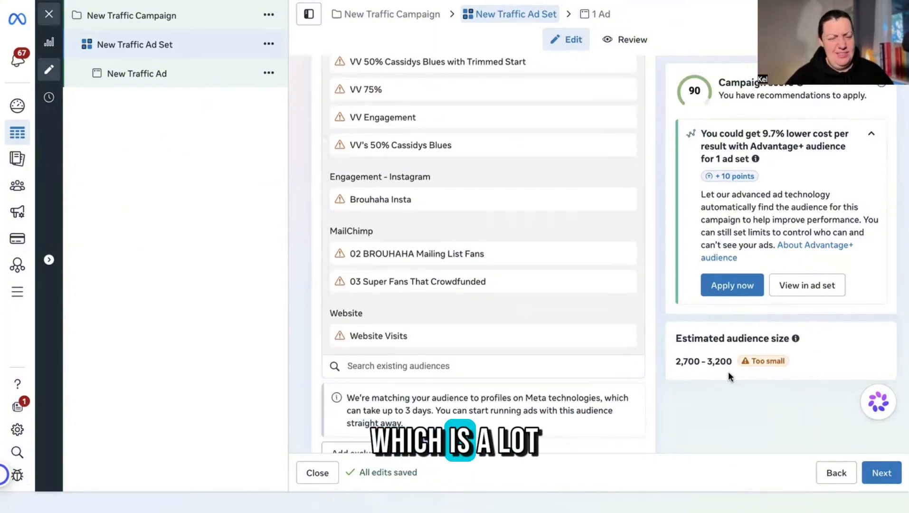
# Set the ad set's minimum age to 35, leaving the maximum at 65+.
pyautogui.scroll(-2, 518, 268)
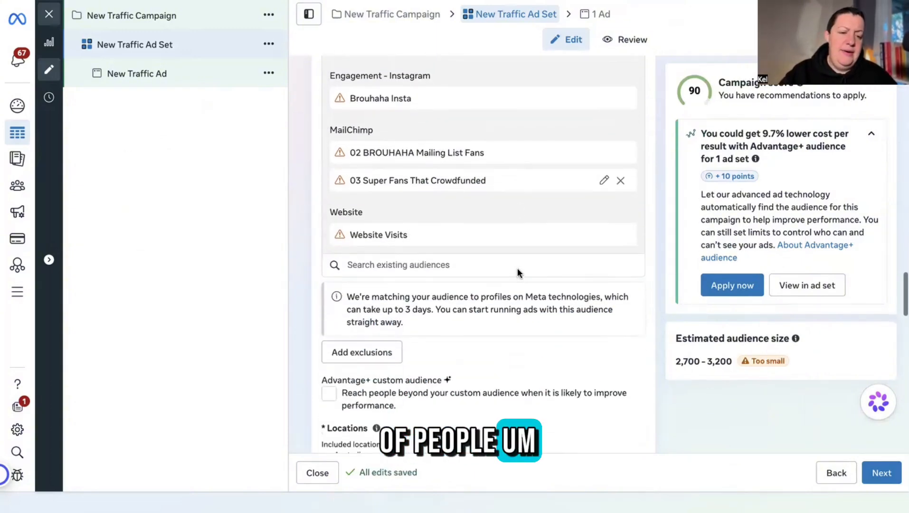
pyautogui.scroll(-5, 517, 269)
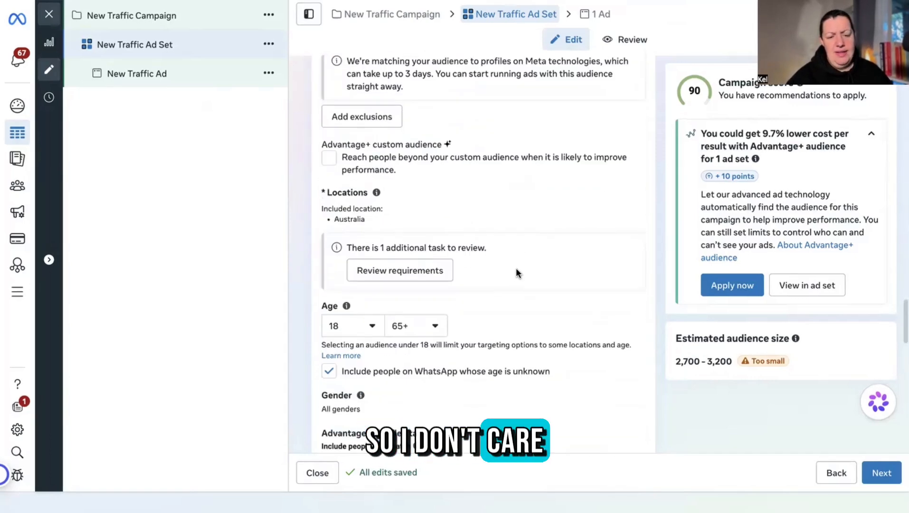
pyautogui.scroll(-2, 517, 270)
pyautogui.scroll(-1, 516, 270)
pyautogui.click(370, 189)
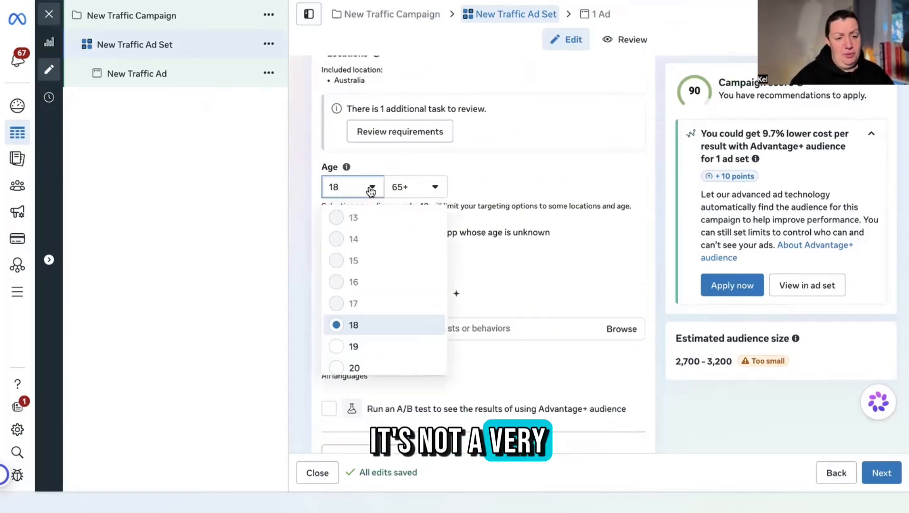
pyautogui.scroll(-4, 387, 295)
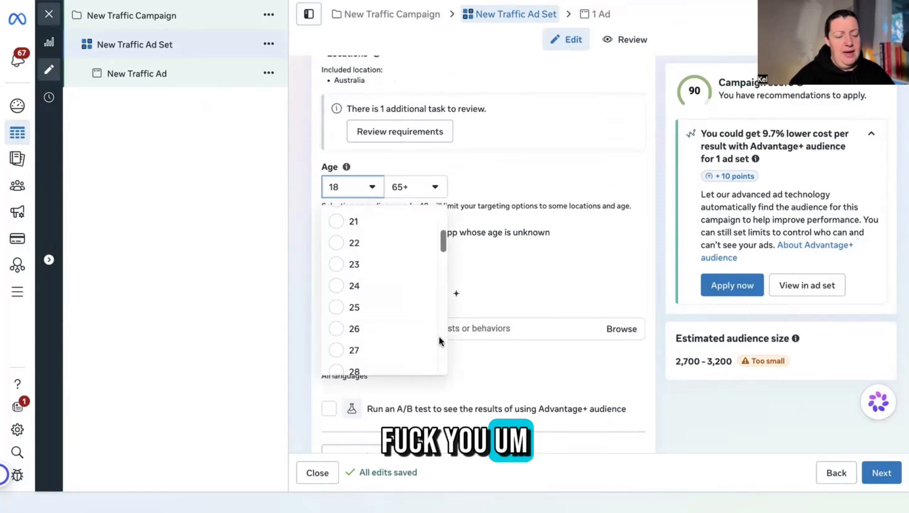
pyautogui.scroll(-3, 439, 341)
pyautogui.scroll(-2, 402, 319)
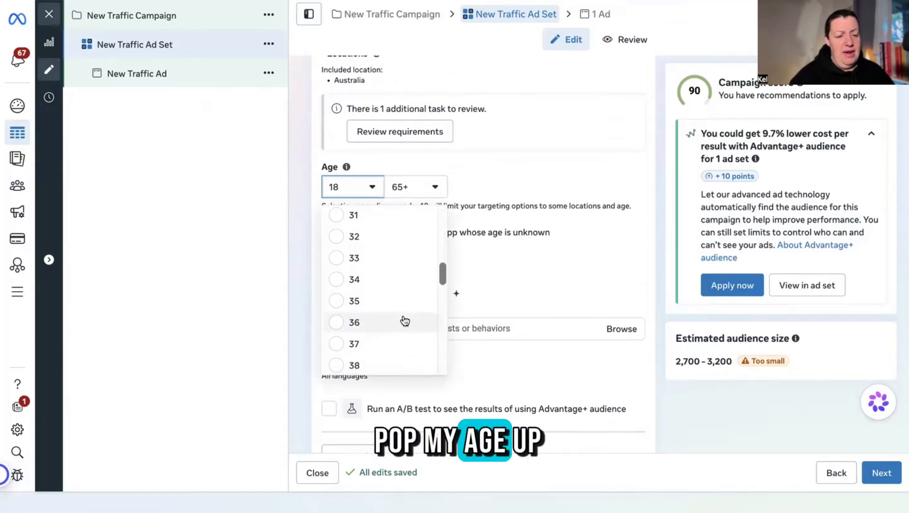
pyautogui.click(339, 302)
pyautogui.scroll(3, 463, 309)
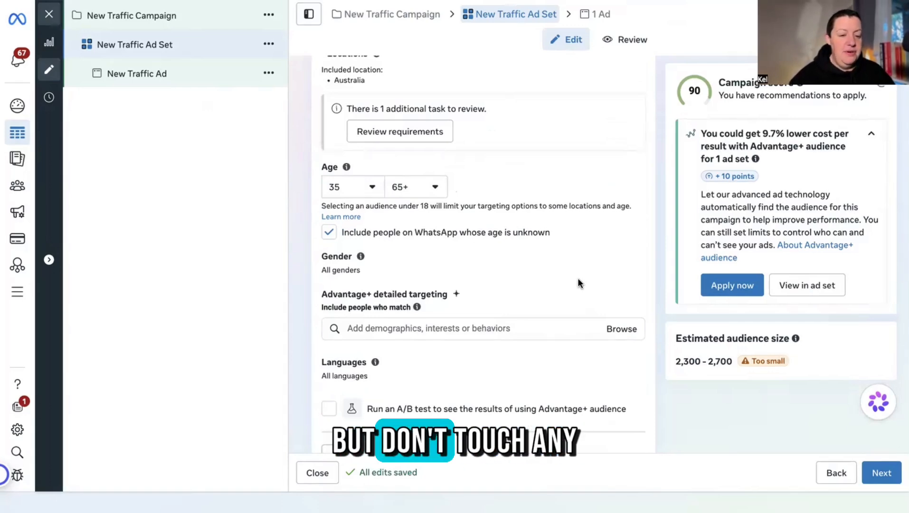
pyautogui.scroll(-10, 577, 278)
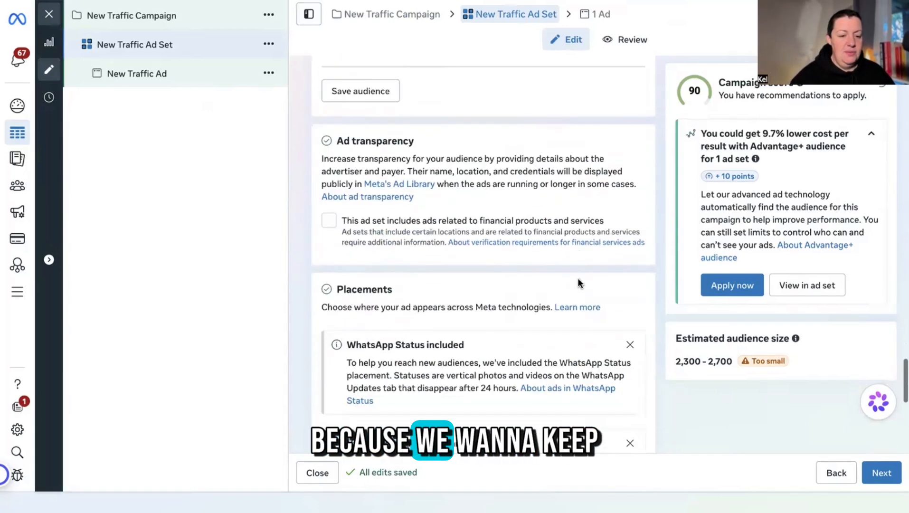
pyautogui.scroll(-5, 578, 280)
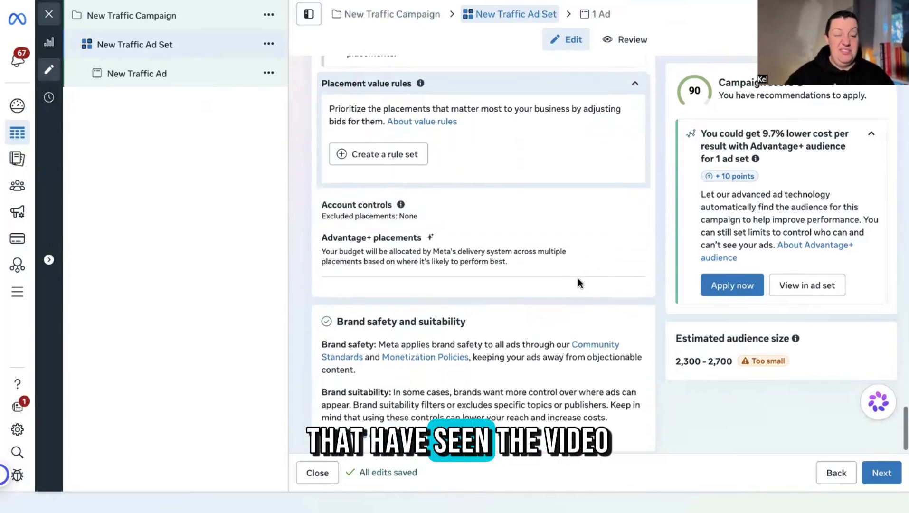
pyautogui.scroll(10, 577, 279)
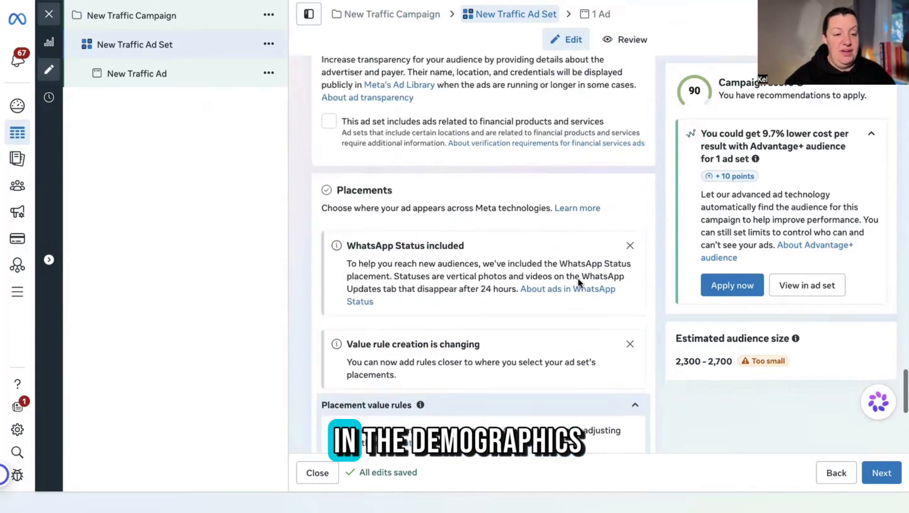
pyautogui.scroll(4, 578, 280)
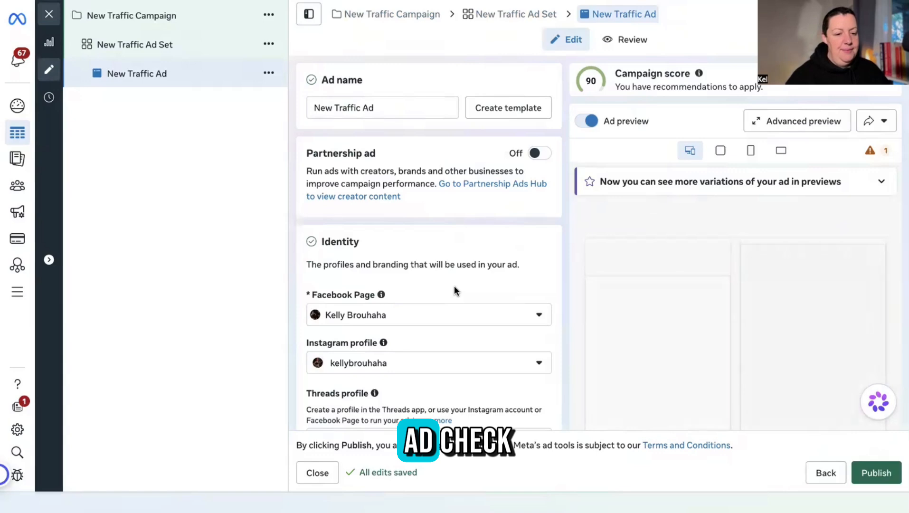
# Switch Ad setup to Use existing post and bring up the available Instagram posts.
pyautogui.scroll(-3, 454, 286)
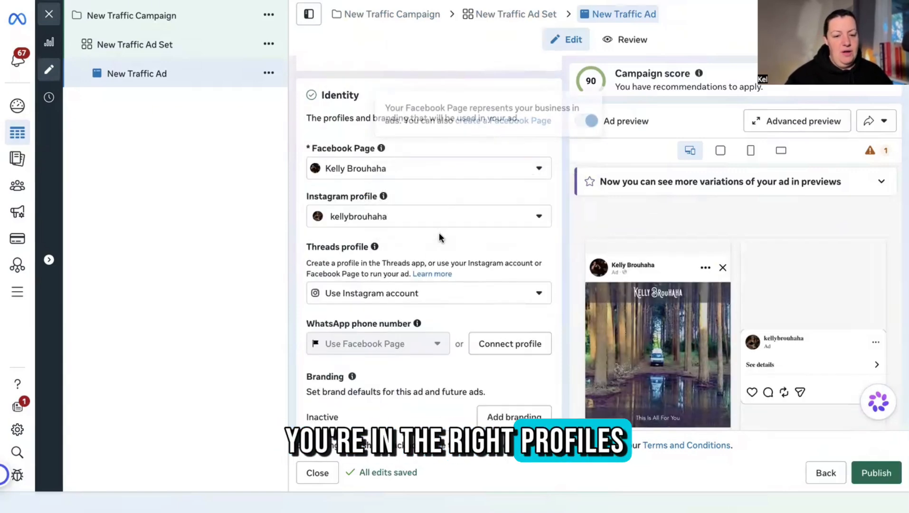
pyautogui.scroll(-7, 439, 232)
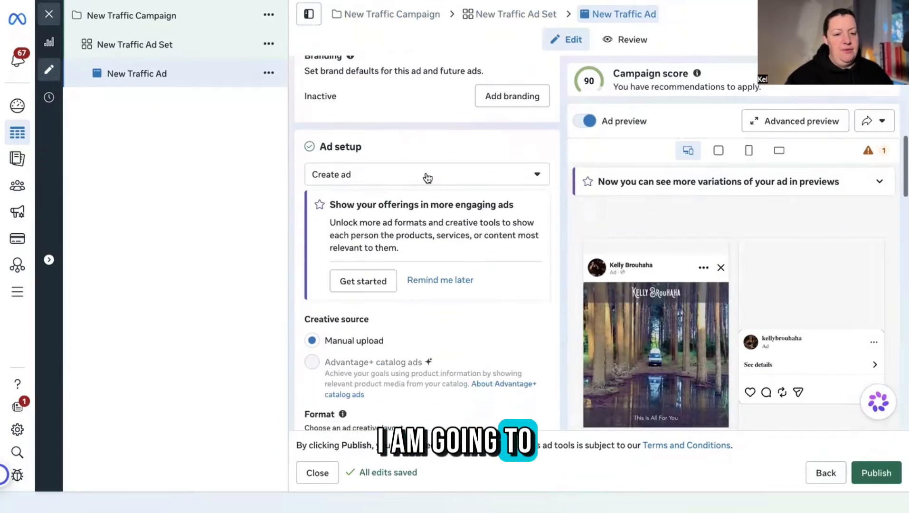
pyautogui.click(427, 177)
pyautogui.click(326, 227)
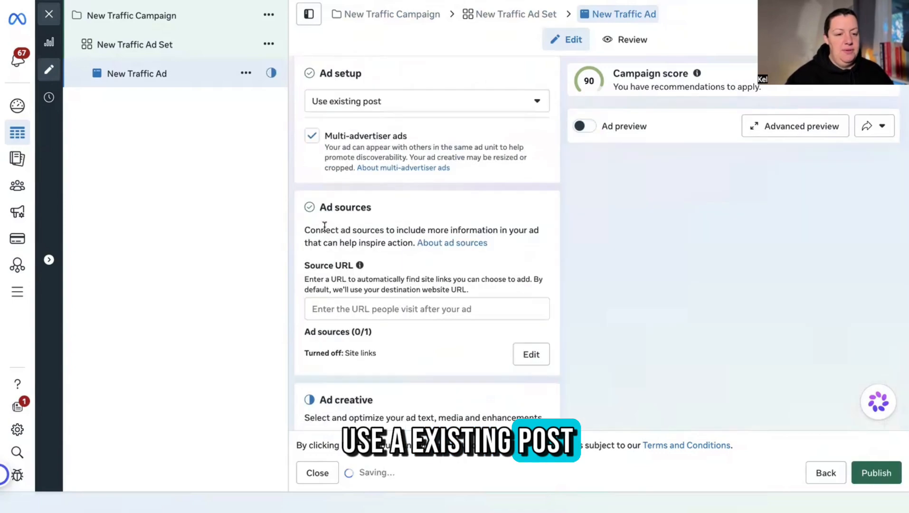
pyautogui.scroll(-7, 453, 236)
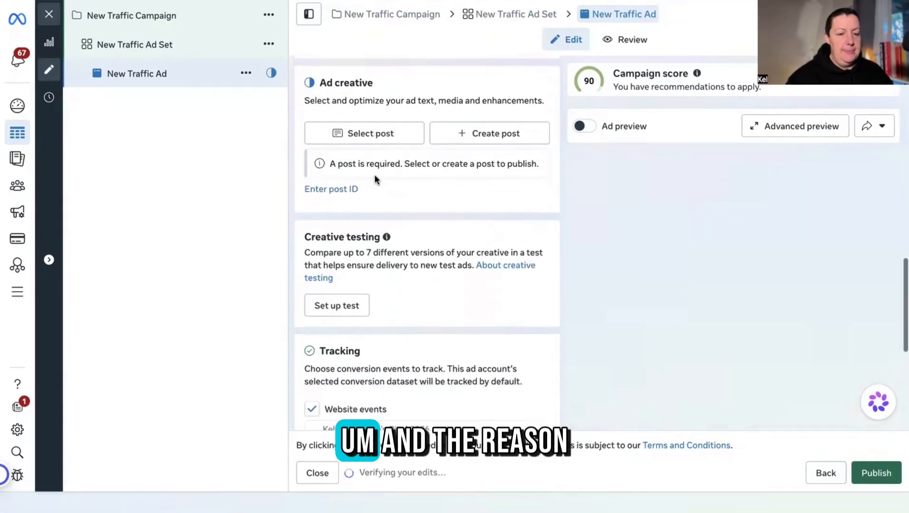
pyautogui.click(375, 138)
# Use the Mar 9, 2026 Instagram reel as the ad's post, bringing in its caption as primary text.
pyautogui.scroll(-5, 350, 308)
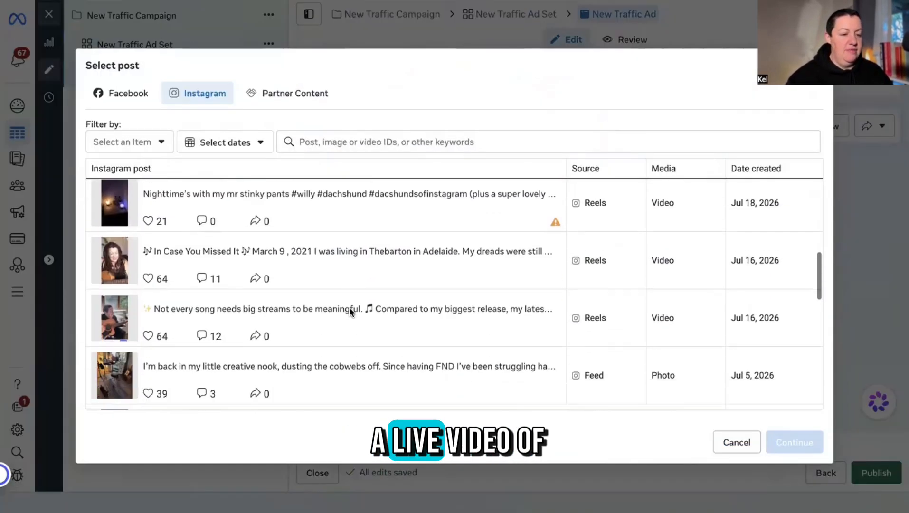
pyautogui.scroll(-8, 350, 308)
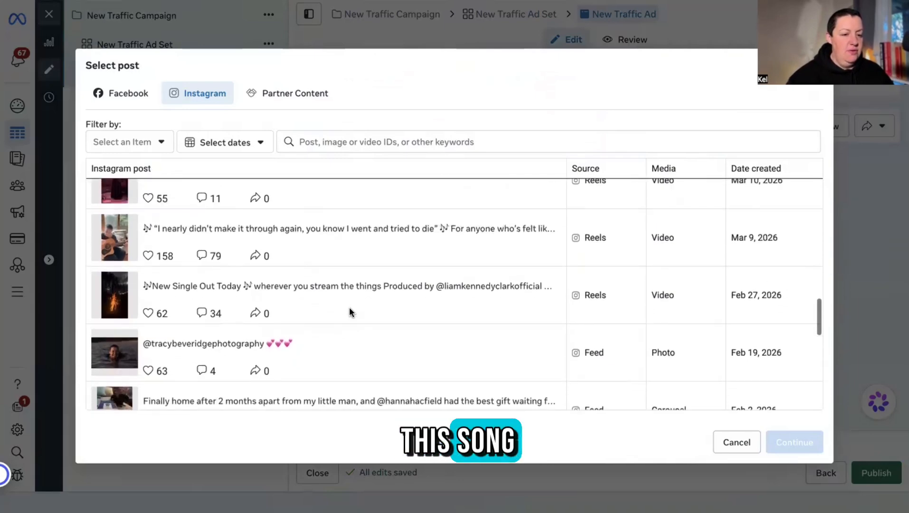
pyautogui.click(121, 241)
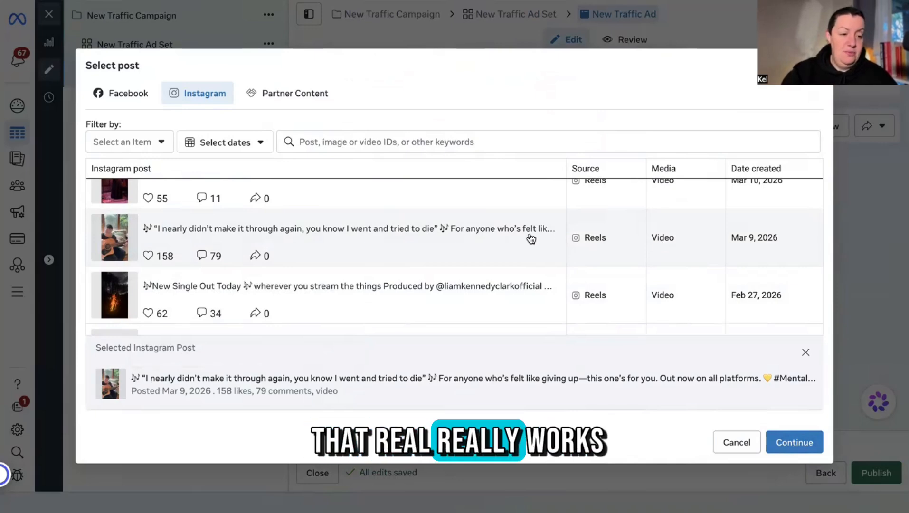
pyautogui.click(803, 444)
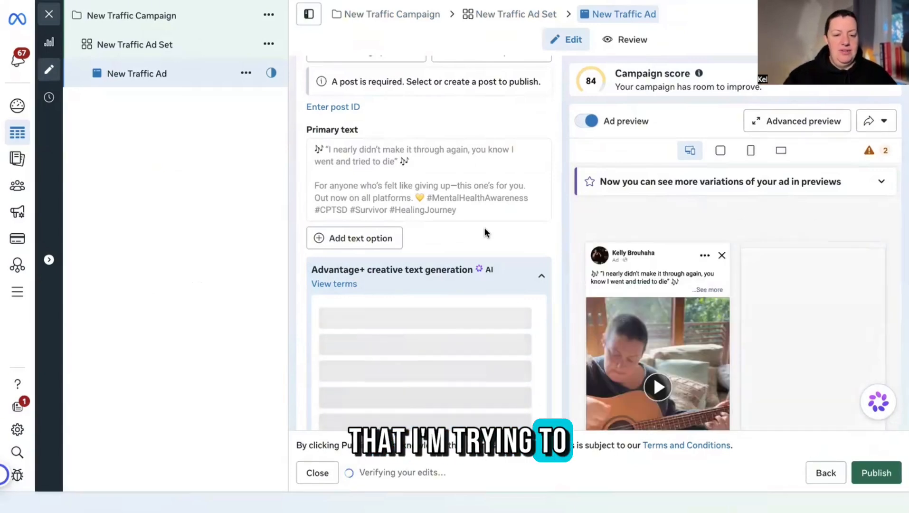
# Paste the Spotify track link into the ad's Website URL field.
pyautogui.scroll(-3, 484, 227)
pyautogui.scroll(-1, 471, 245)
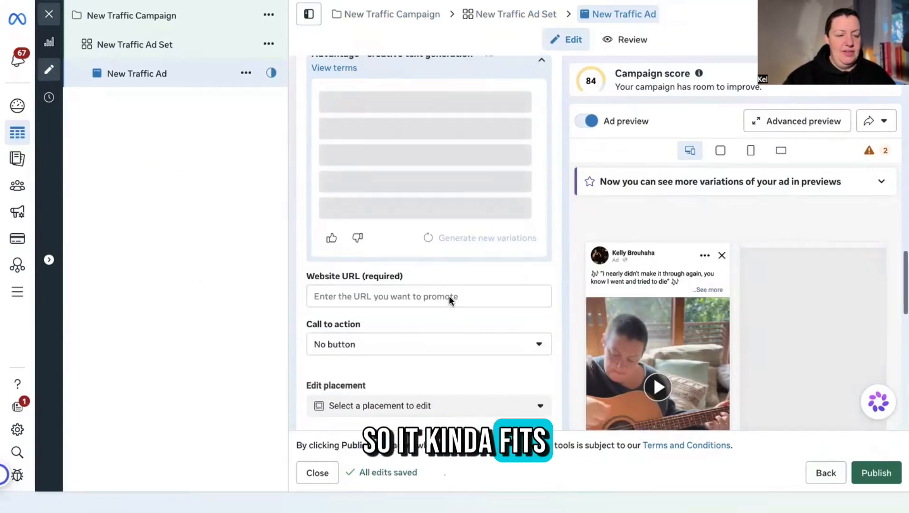
pyautogui.scroll(-2, 449, 295)
pyautogui.click(415, 193)
pyautogui.hotkey('ctrl', 'v')
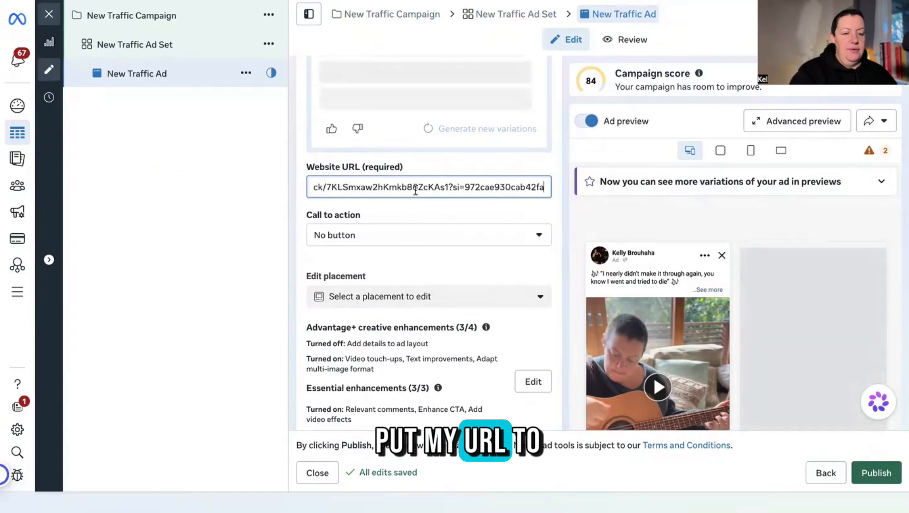
# Set the ad's call to action to Listen now.
pyautogui.click(406, 234)
pyautogui.scroll(-5, 433, 360)
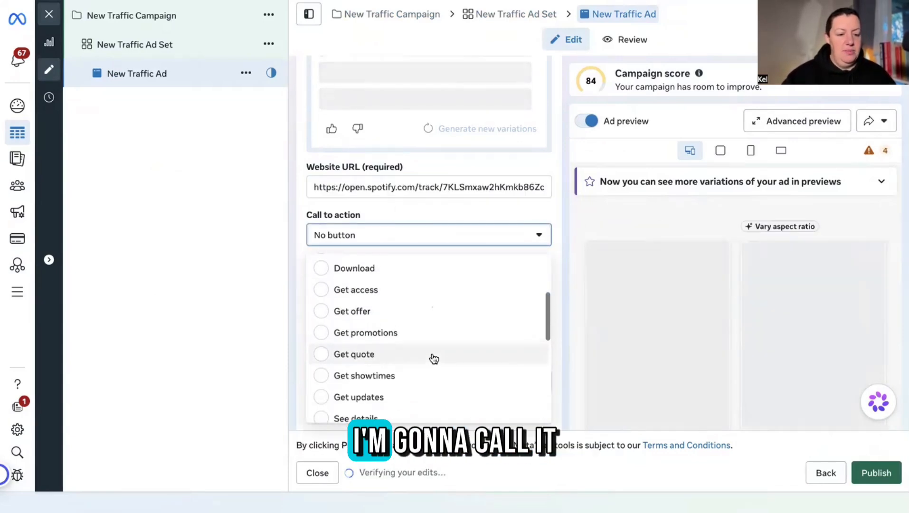
pyautogui.scroll(-2, 432, 359)
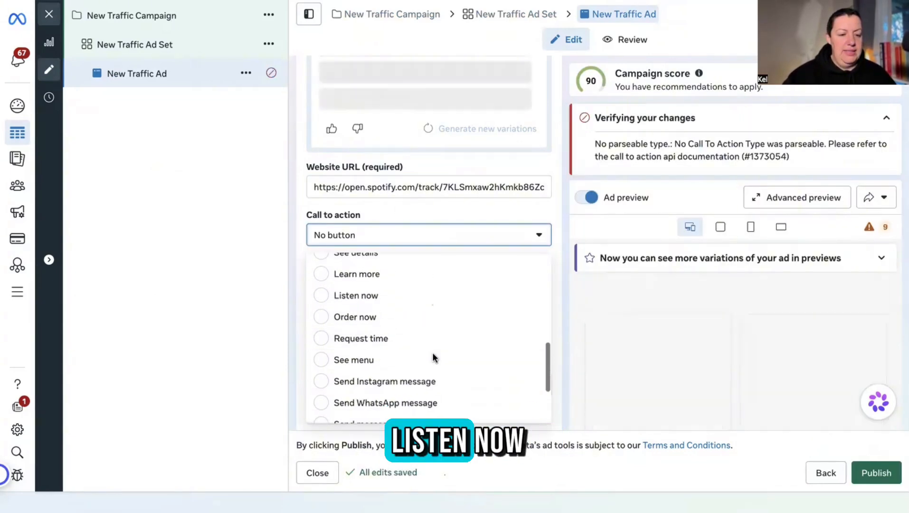
pyautogui.click(323, 297)
pyautogui.scroll(-8, 479, 212)
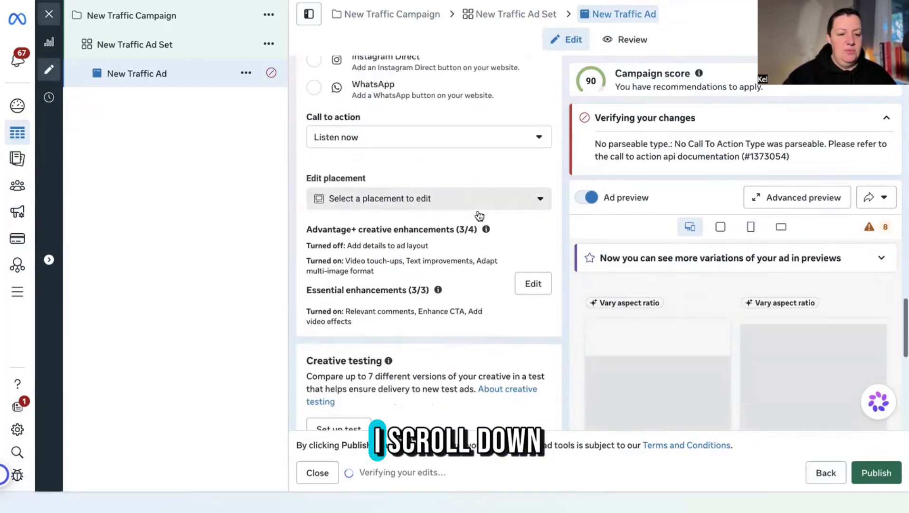
pyautogui.scroll(-4, 479, 215)
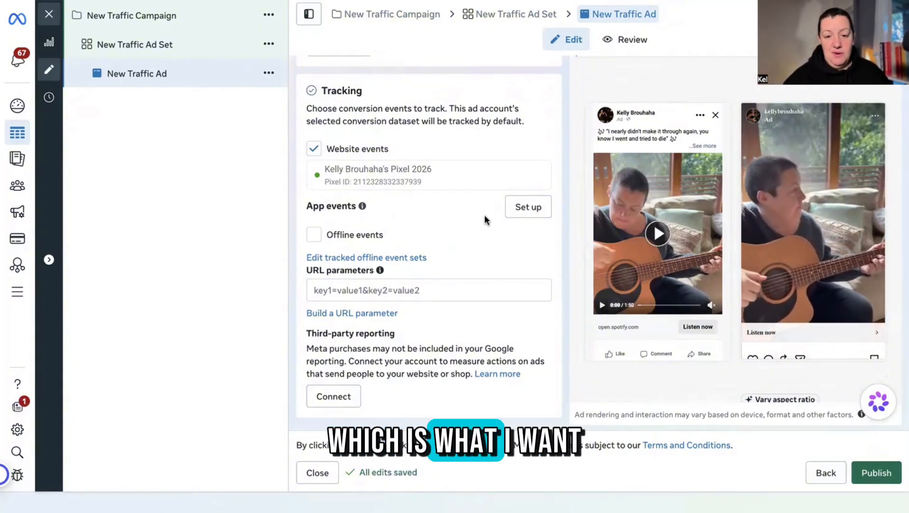
# Review the Facebook and Stories previews with the full caption expanded, then publish the campaign.
pyautogui.scroll(3, 726, 213)
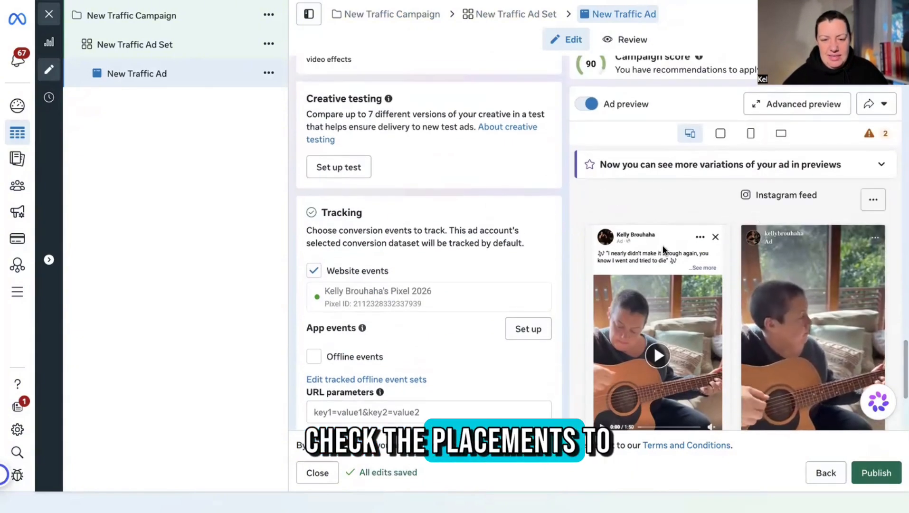
pyautogui.click(707, 269)
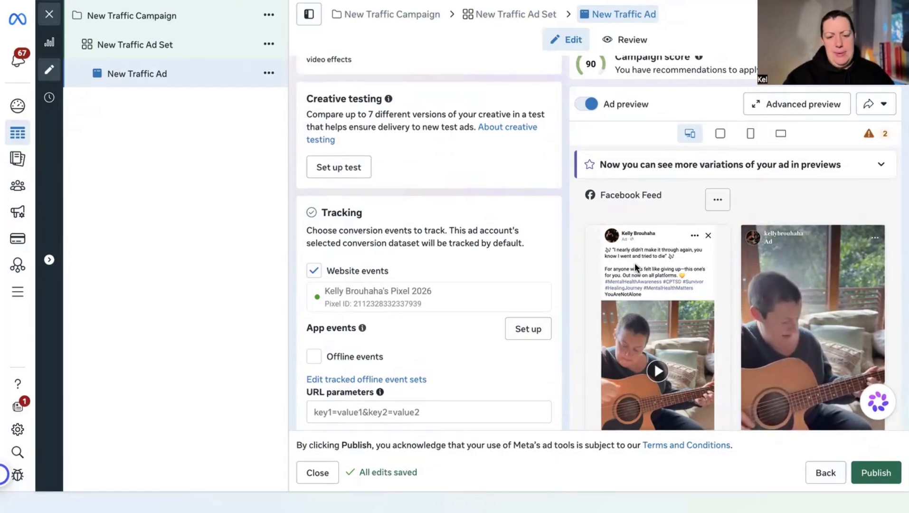
pyautogui.scroll(15, 472, 246)
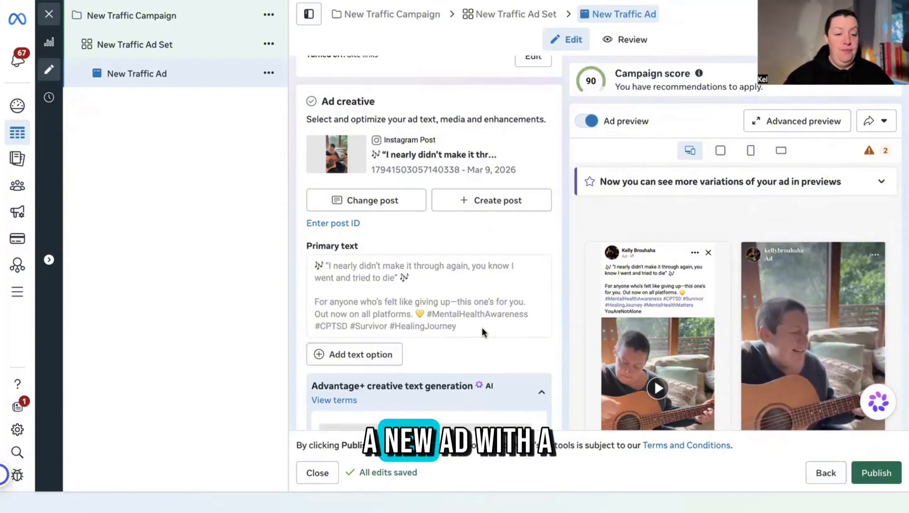
pyautogui.moveTo(642, 305)
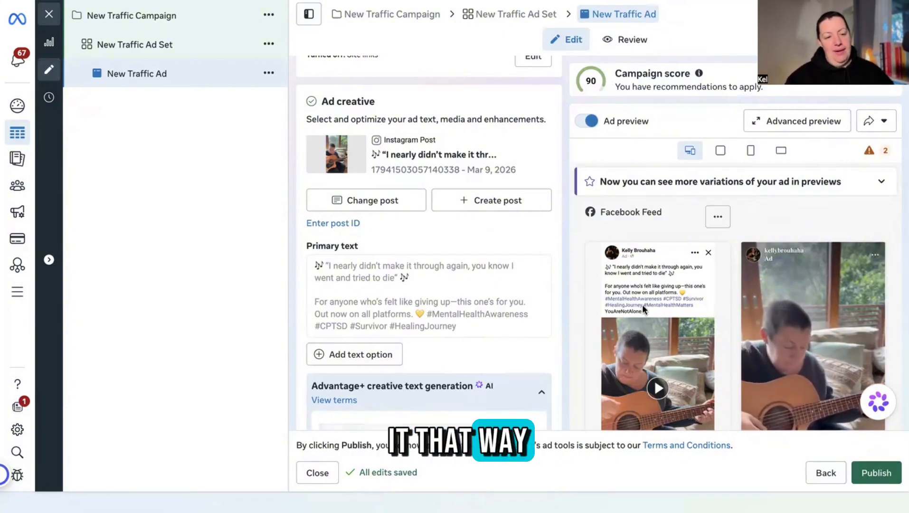
pyautogui.scroll(-1, 660, 322)
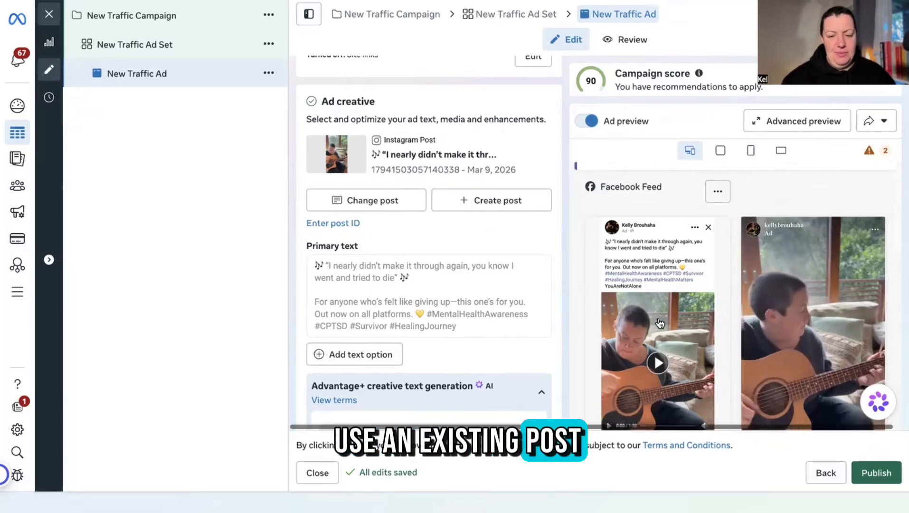
pyautogui.scroll(-10, 660, 323)
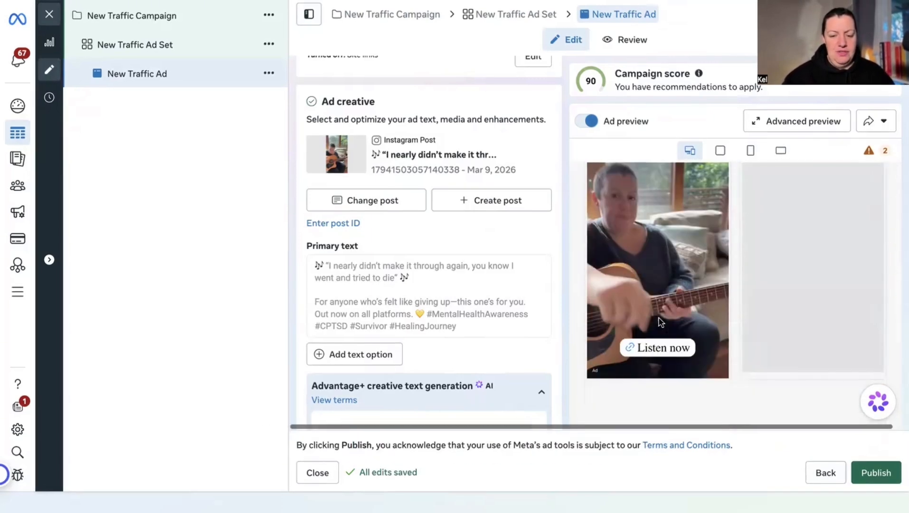
pyautogui.click(878, 471)
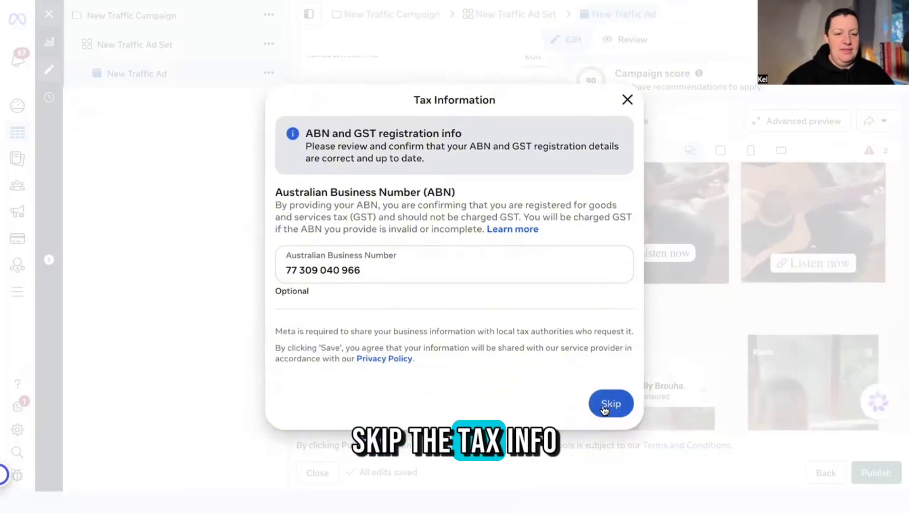
# Skip the Tax Information dialog and show the Campaigns list with New Traffic Campaign.
pyautogui.click(605, 408)
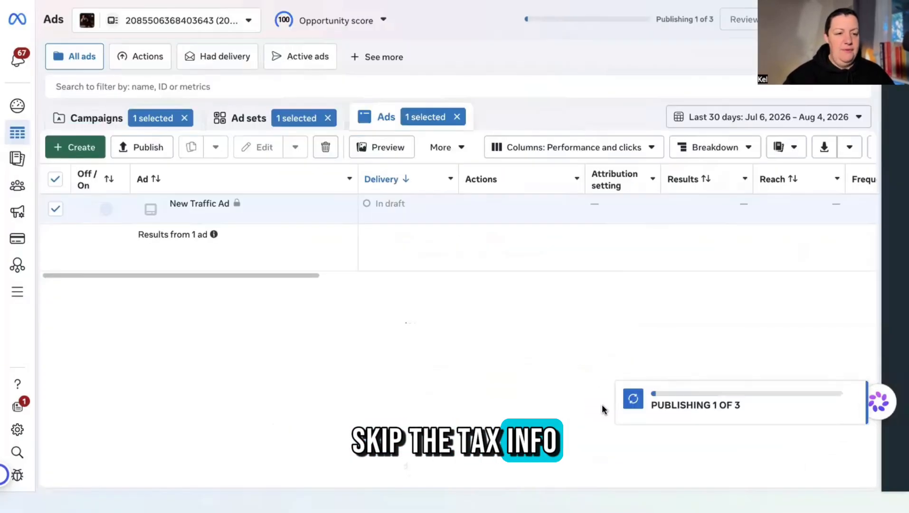
pyautogui.click(110, 119)
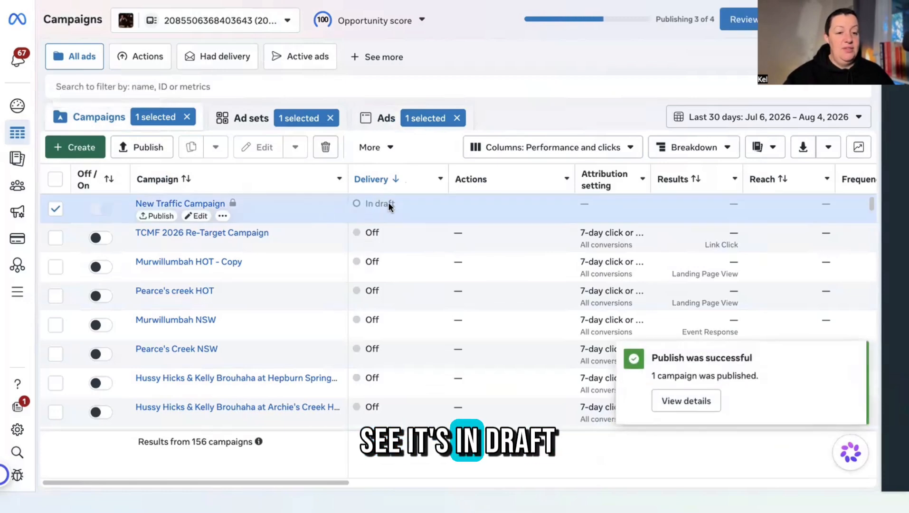